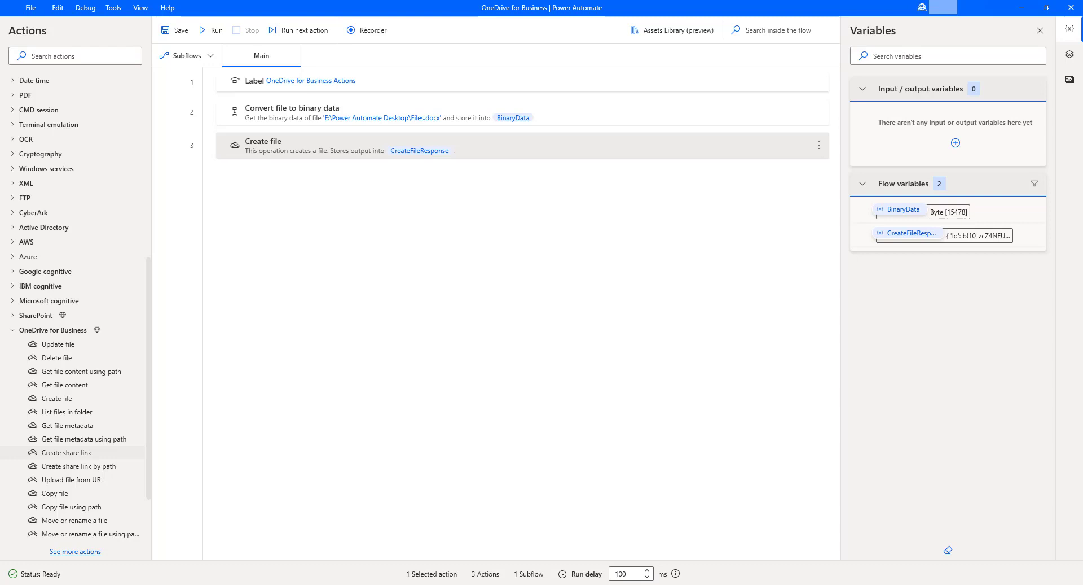
Leave the three-step flow for OneDrive's Power Automate Desktop folder holding the private PAD.docx.
left_click_drag(67, 452, 378, 401)
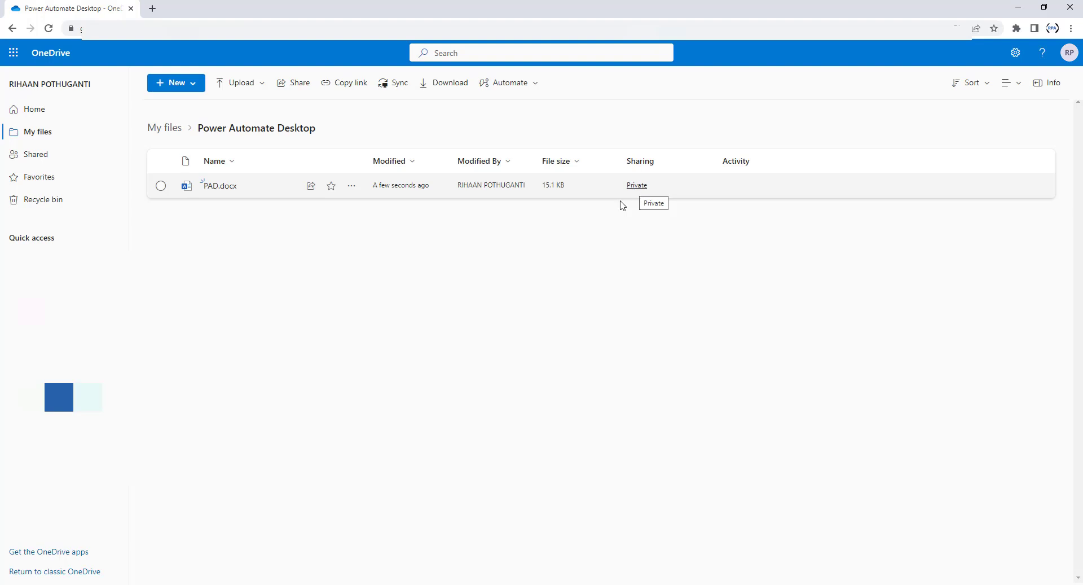
Select PAD.docx and choose Share from its more-actions menu.
left_click(161, 186)
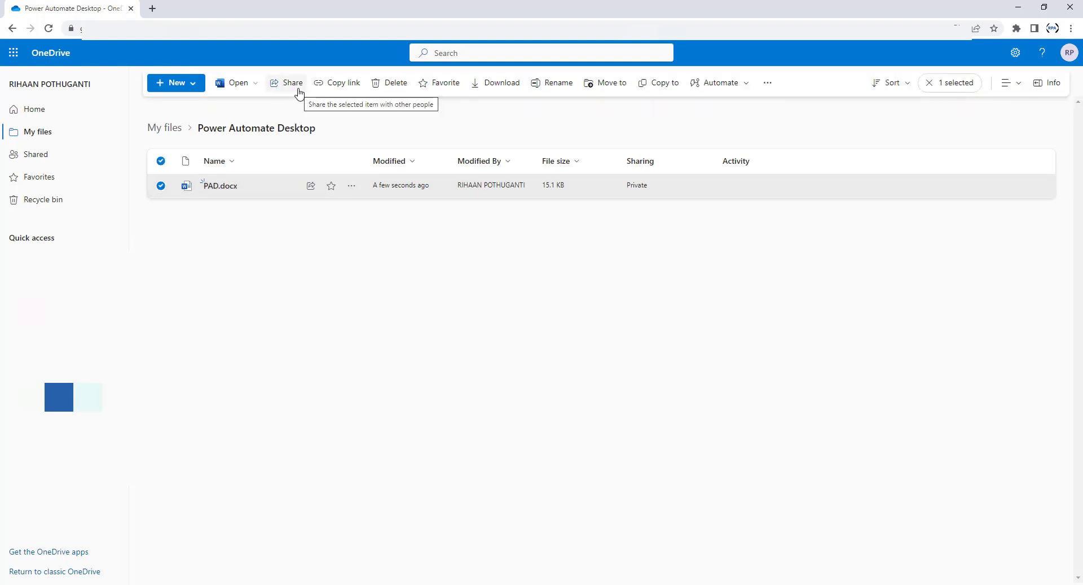
left_click(352, 188)
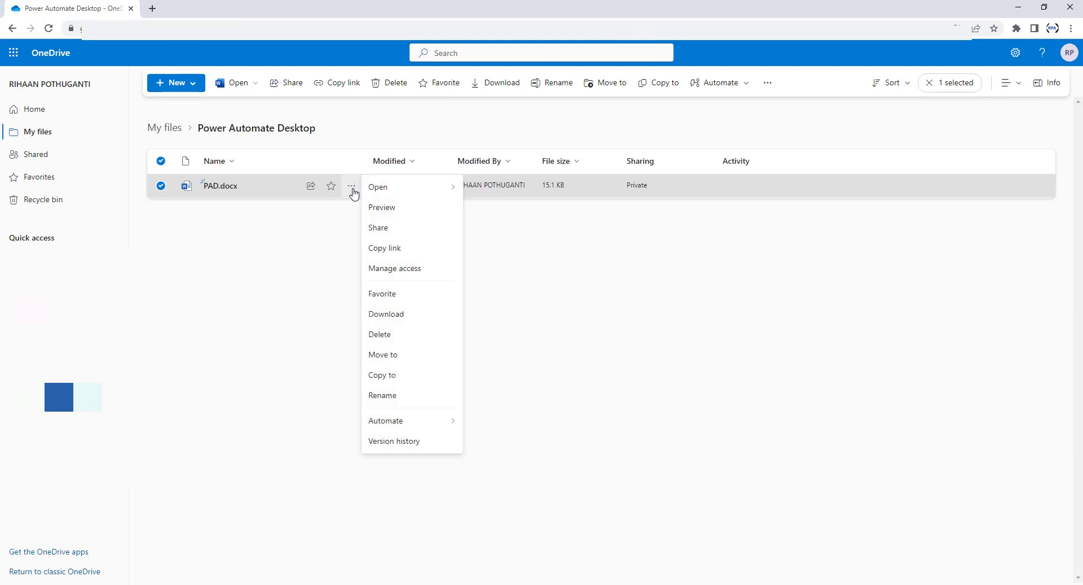
left_click(382, 228)
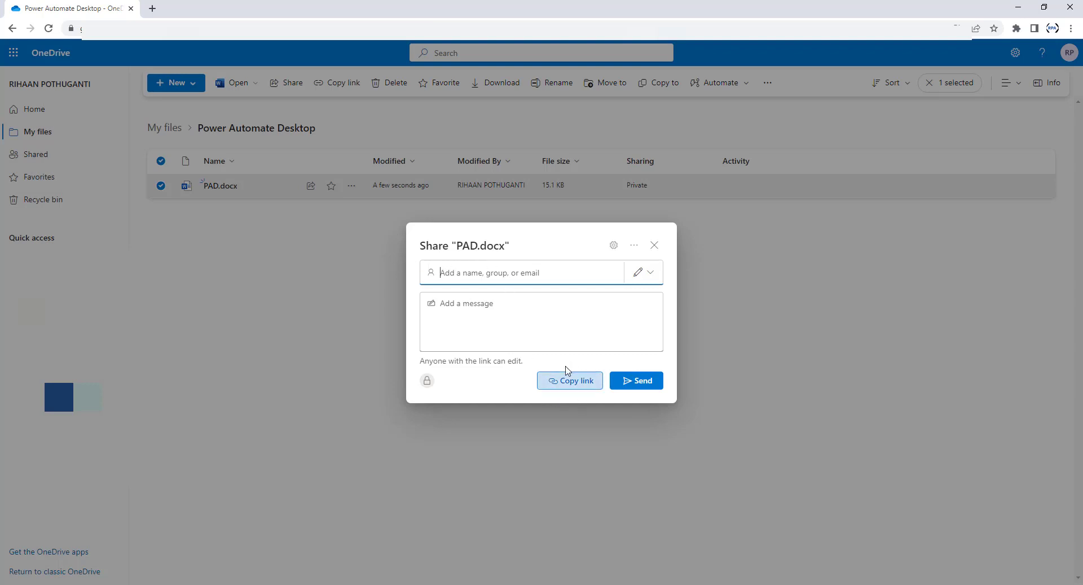
Paste the recipient's e-mail into the Share dialog, accept the suggestion, and send.
left_click(583, 387)
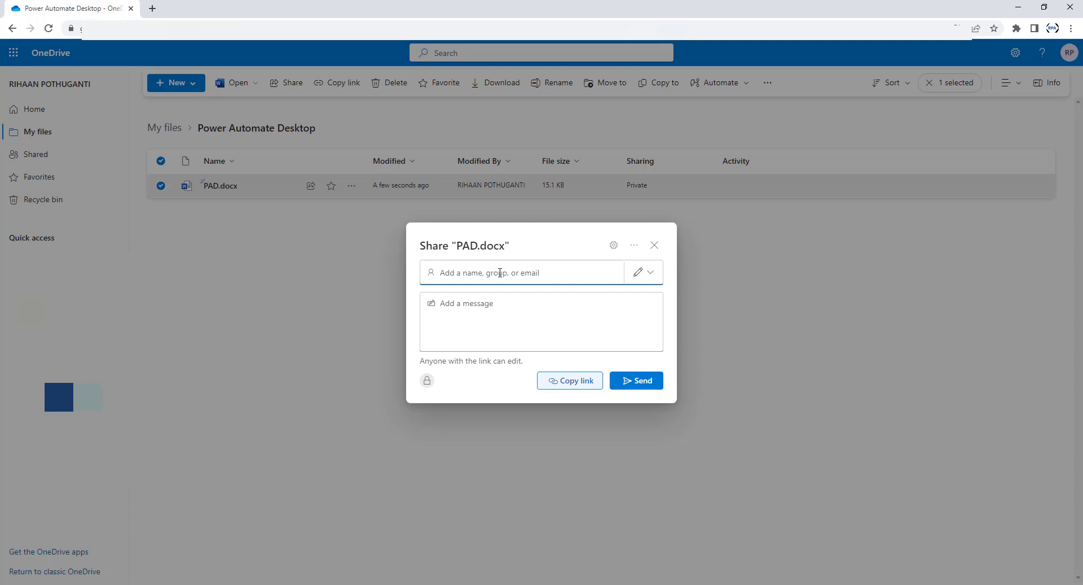
key("ctrl+v")
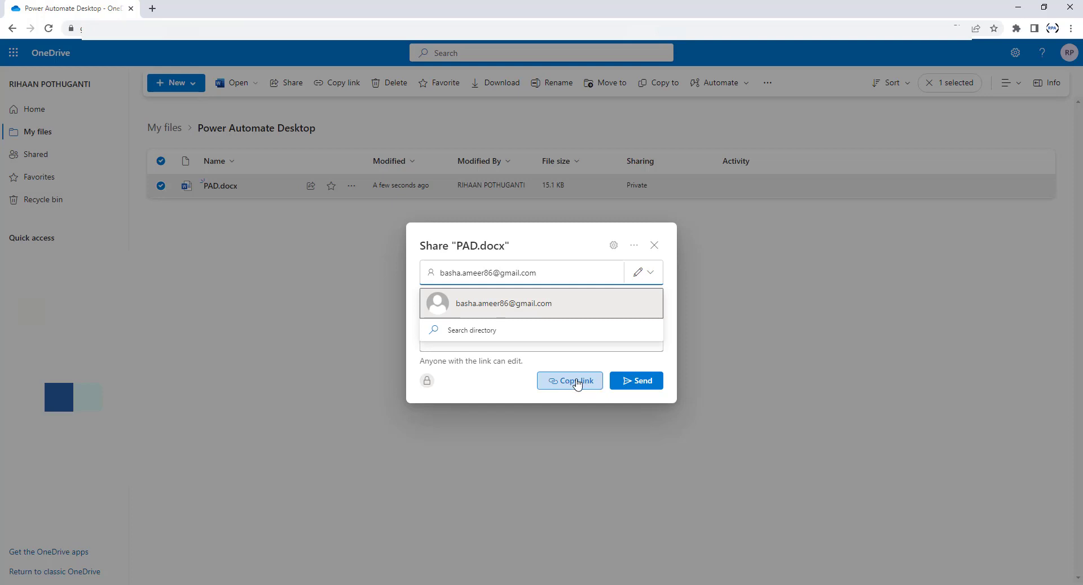
key("Return")
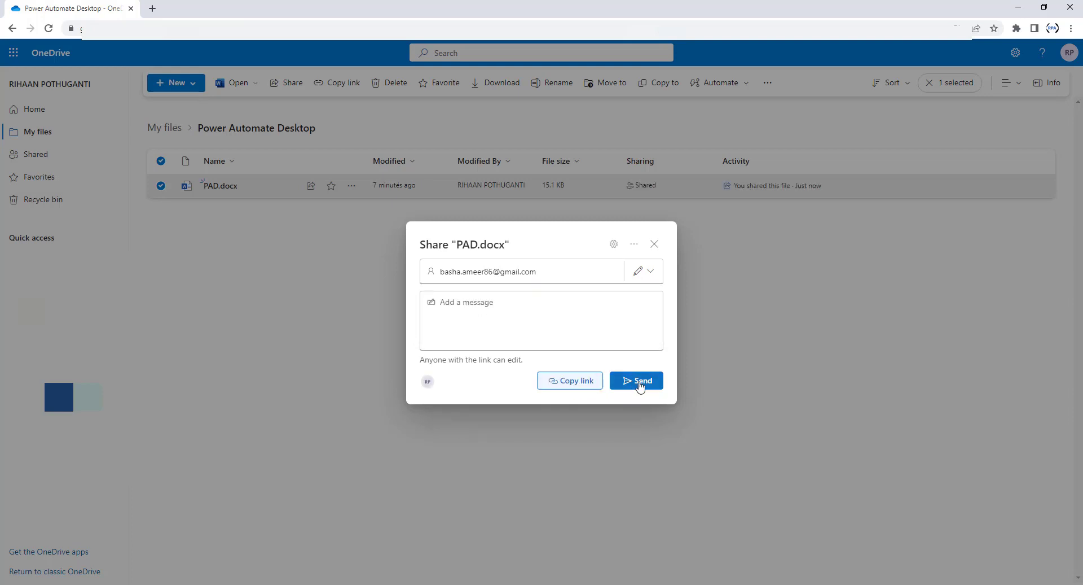
left_click(640, 385)
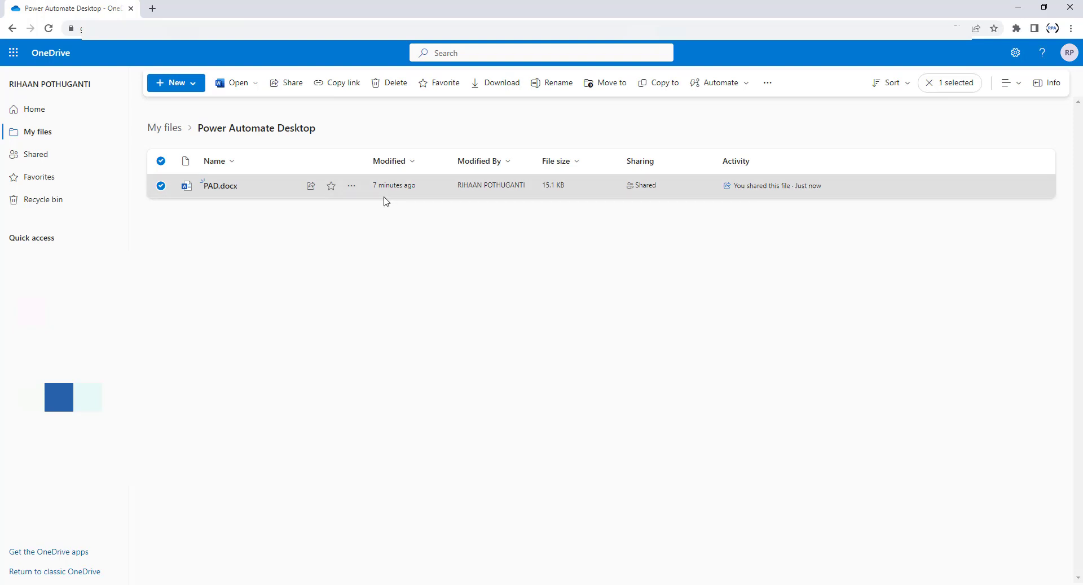
Check the Links tab in Manage access for PAD.docx's single edit link, then return to the flow.
left_click(352, 187)
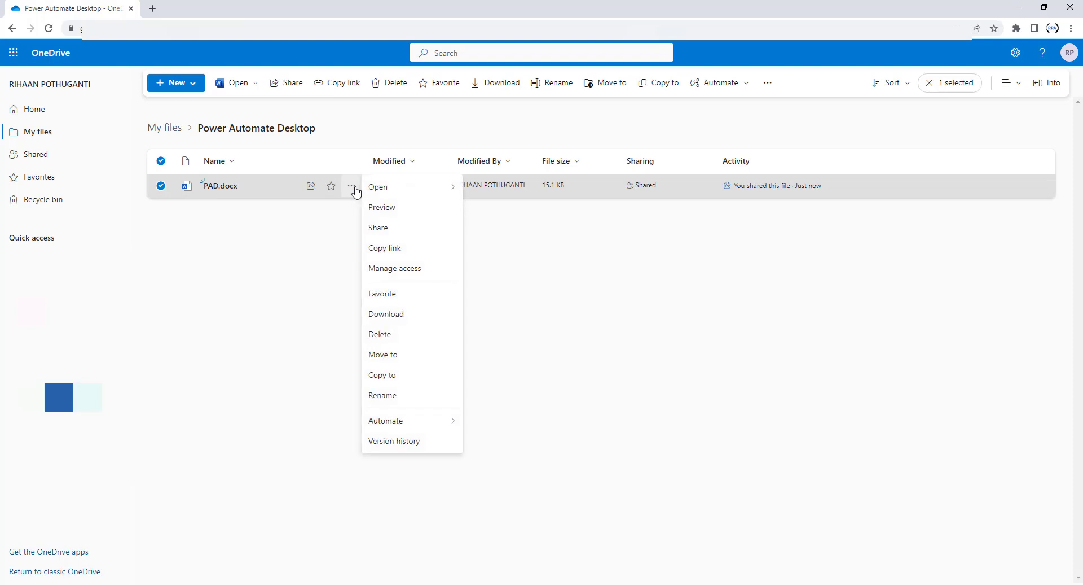
left_click(402, 269)
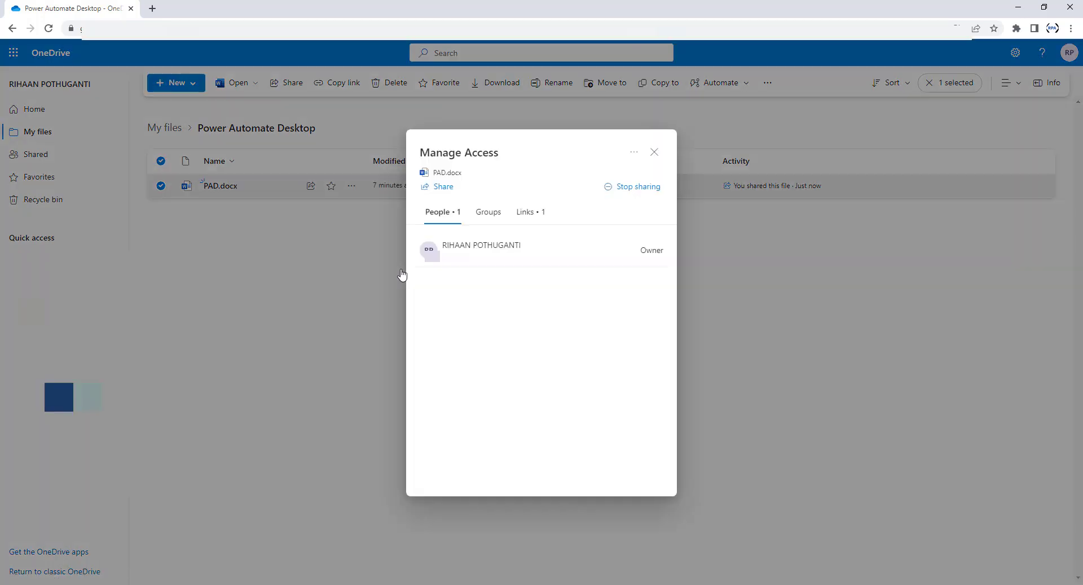
left_click(523, 219)
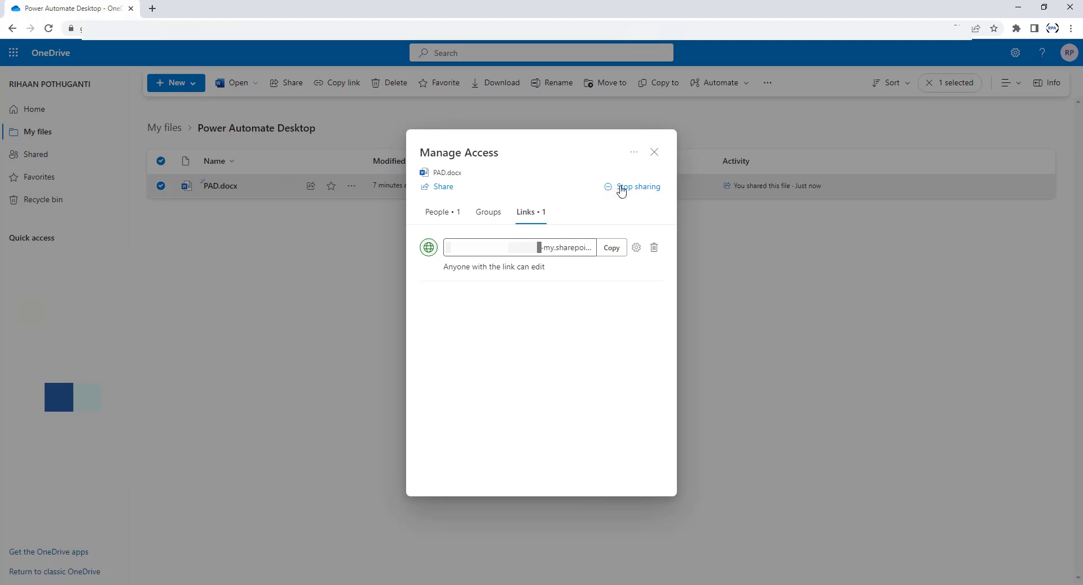
left_click(653, 153)
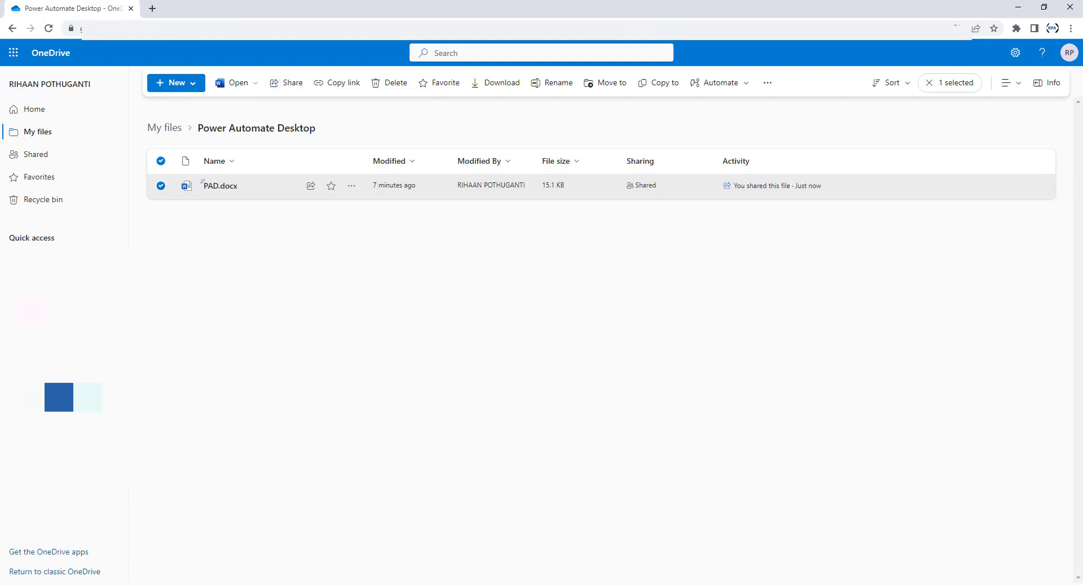
key("alt+Tab")
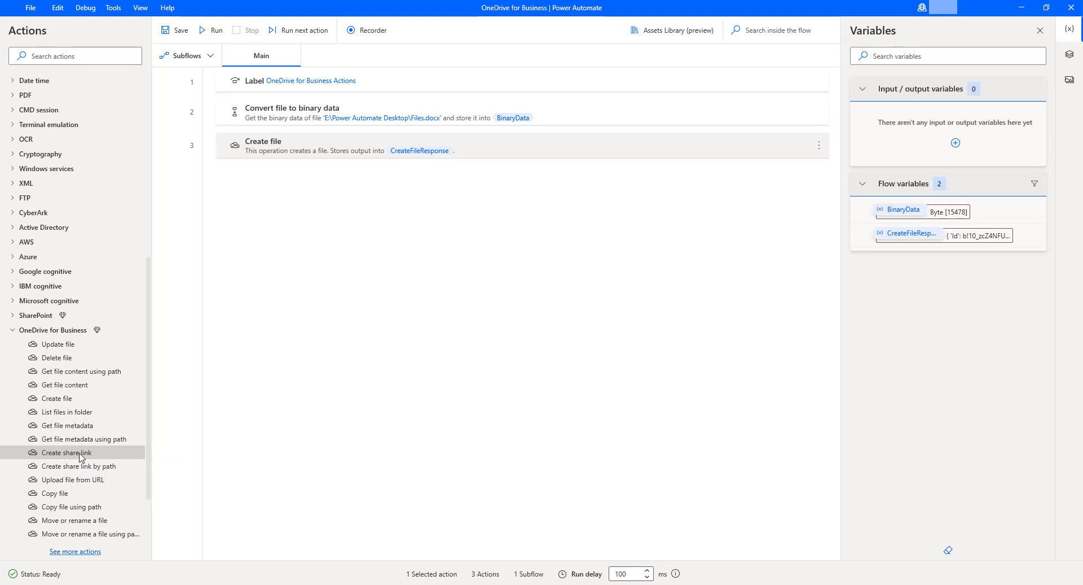
Drag OneDrive for Business Create share link into the flow below Create file.
left_click_drag(81, 456, 374, 277)
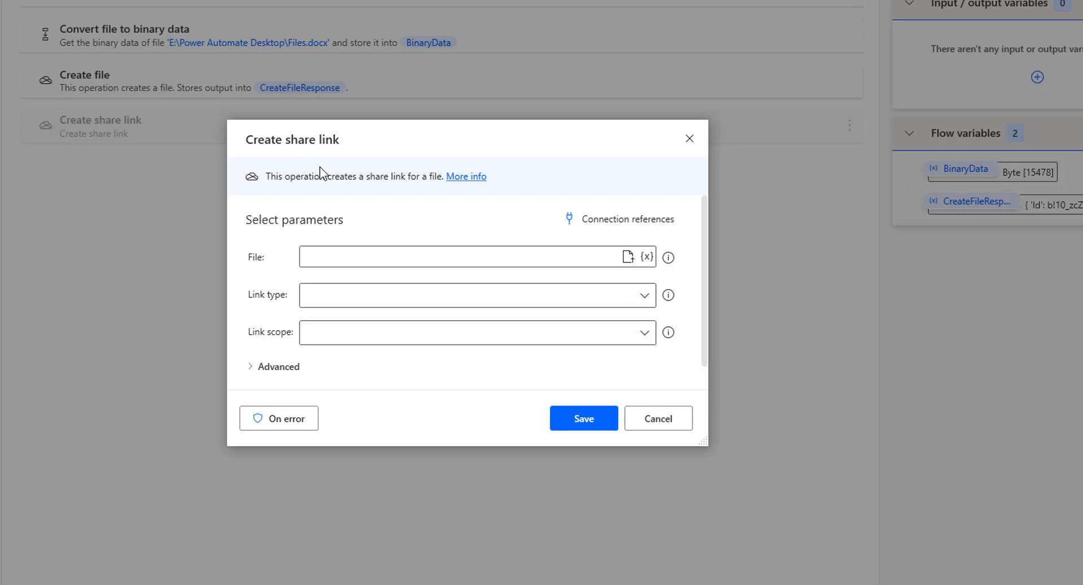
Pick PAD.docx from OneDrive Root > Power Automate Desktop as the File parameter.
left_click(319, 259)
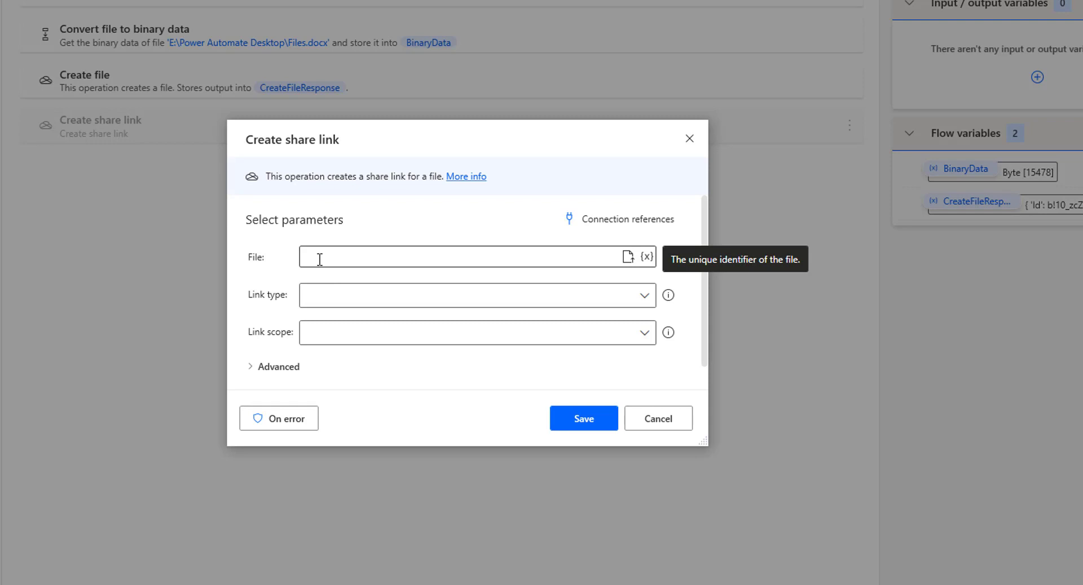
left_click(628, 257)
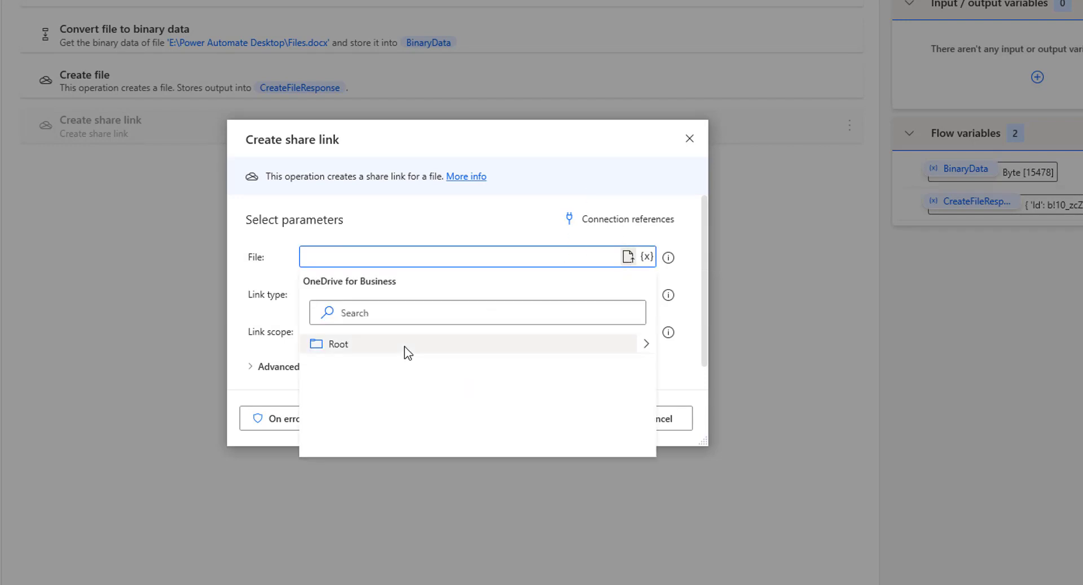
left_click(646, 344)
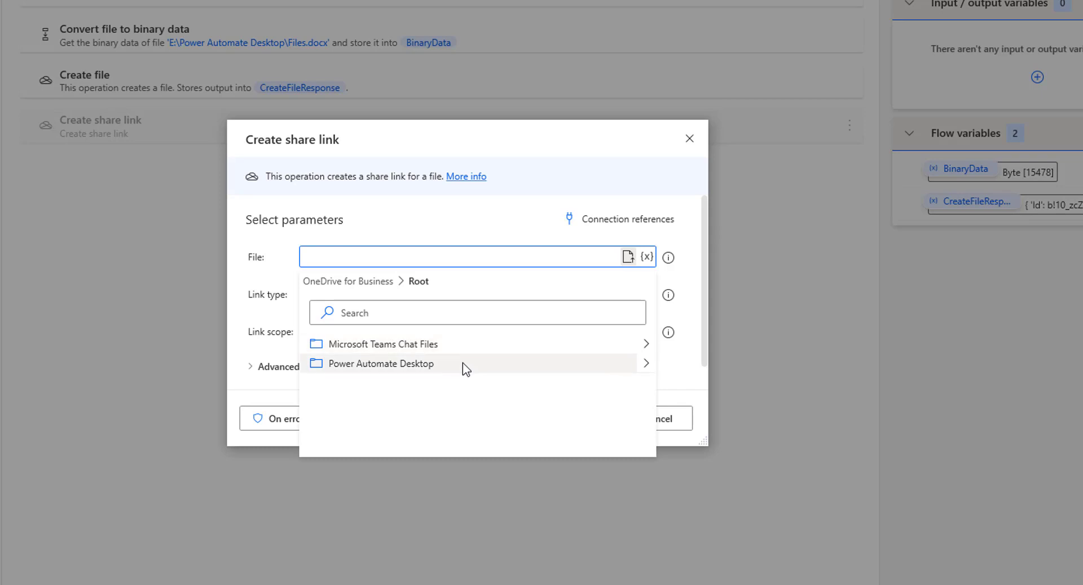
left_click(645, 364)
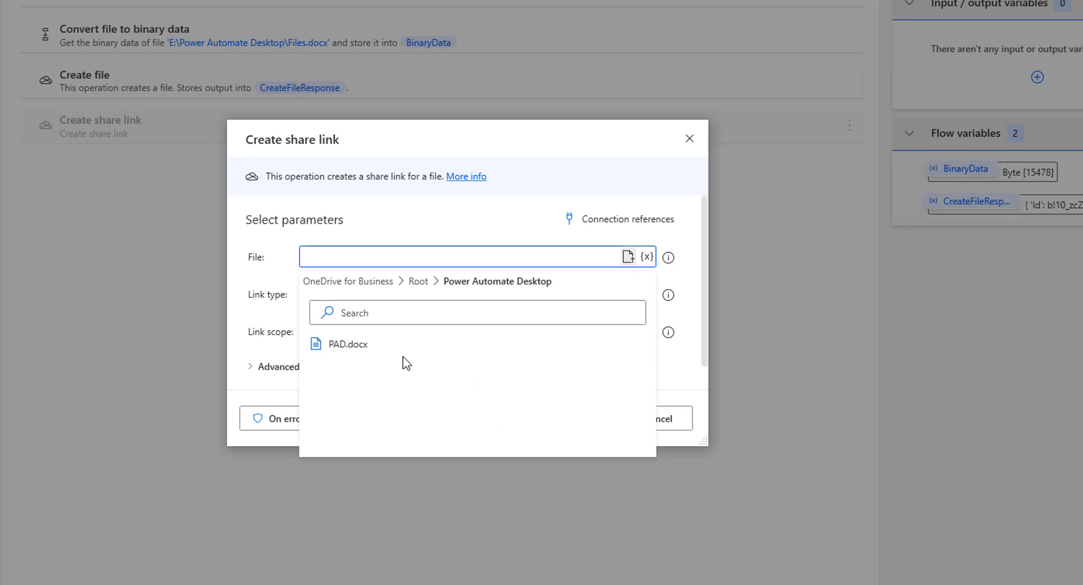
left_click(364, 345)
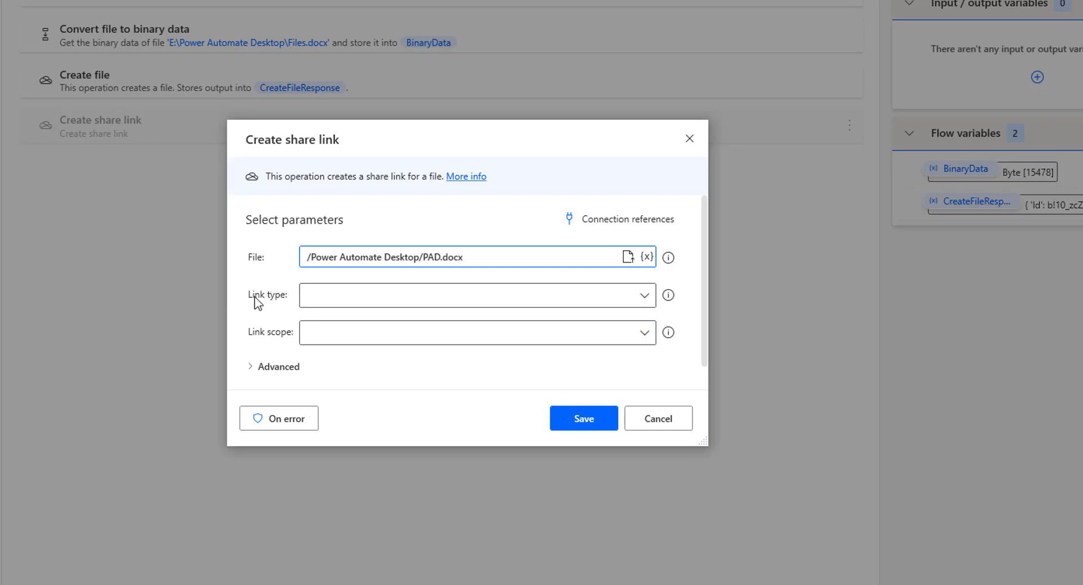
Set Link type to View, Link scope to Organization, and Timeout to 60, then save.
left_click(645, 300)
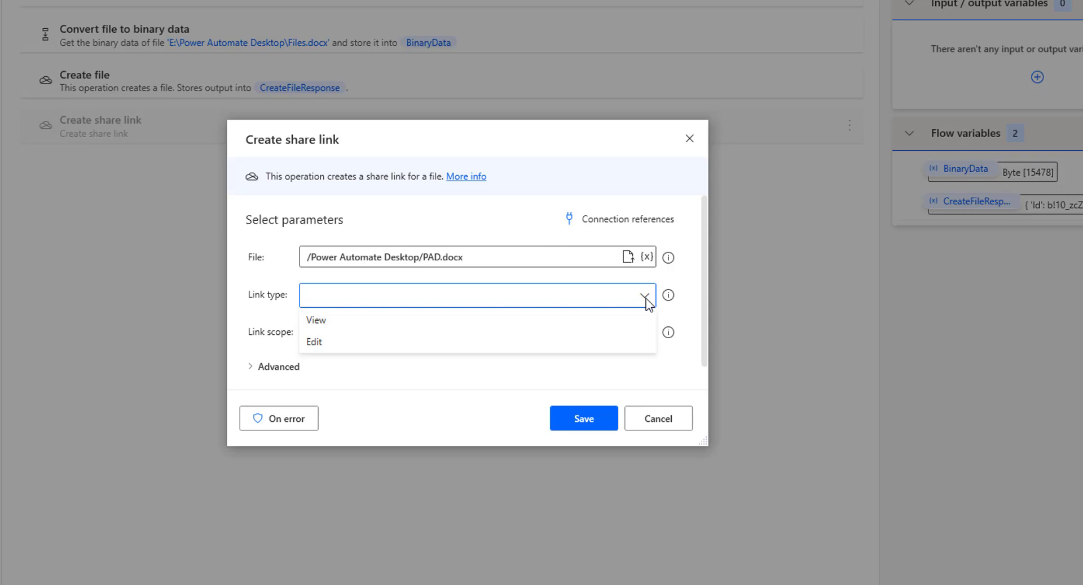
left_click(420, 320)
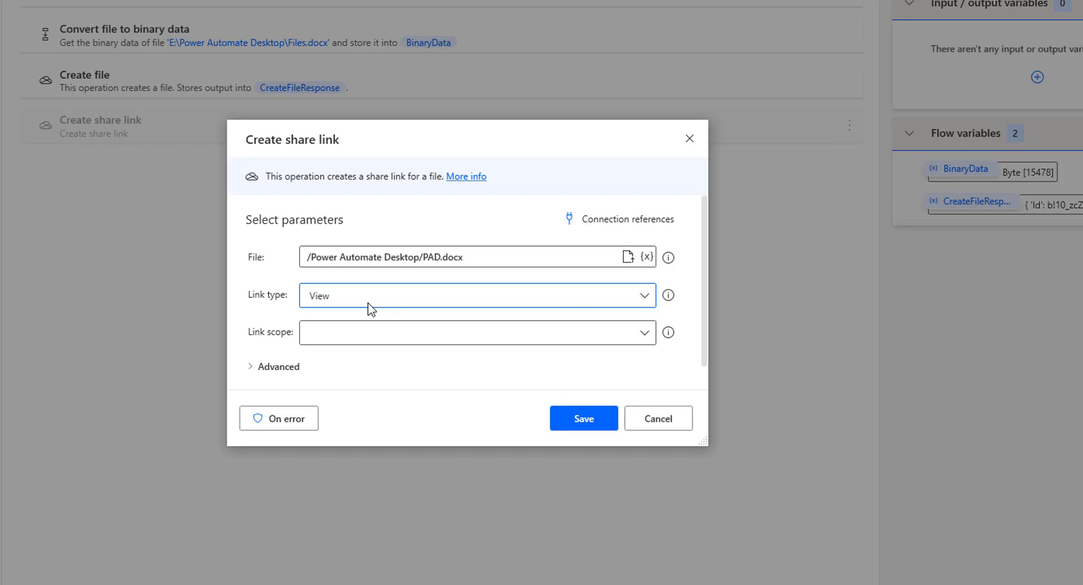
left_click(645, 333)
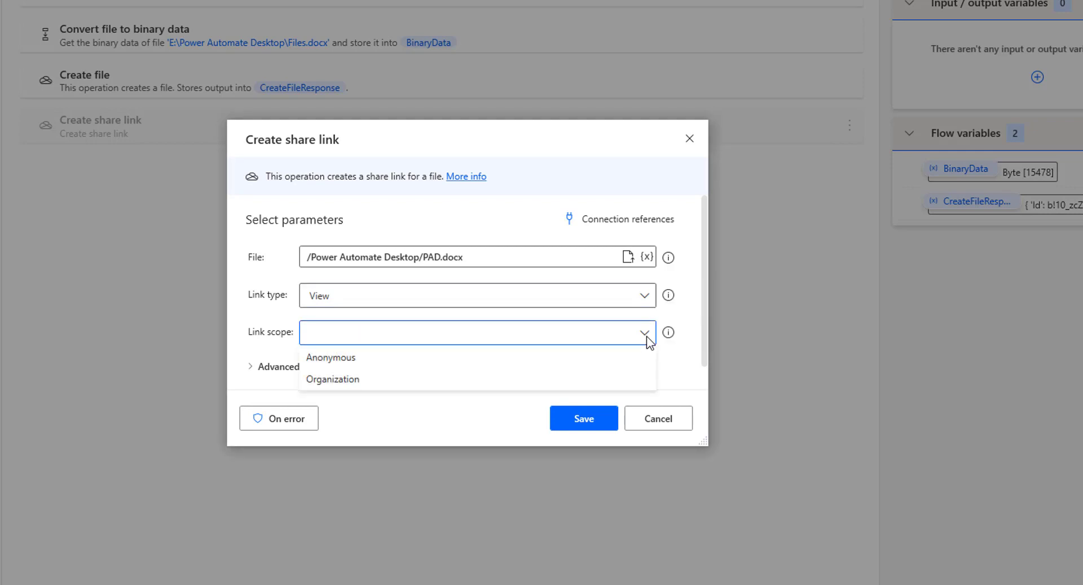
left_click(376, 379)
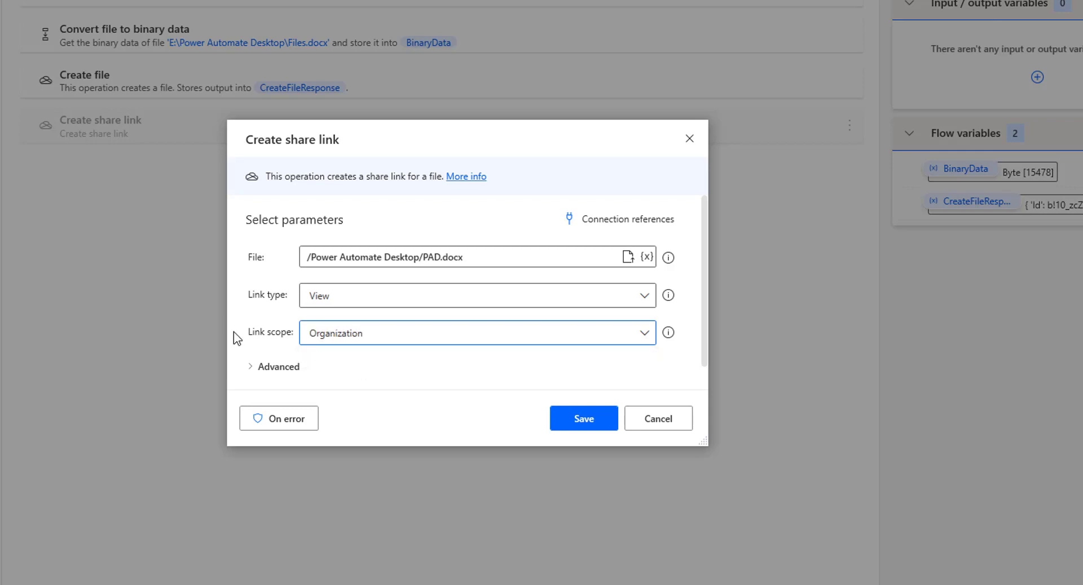
left_click(253, 370)
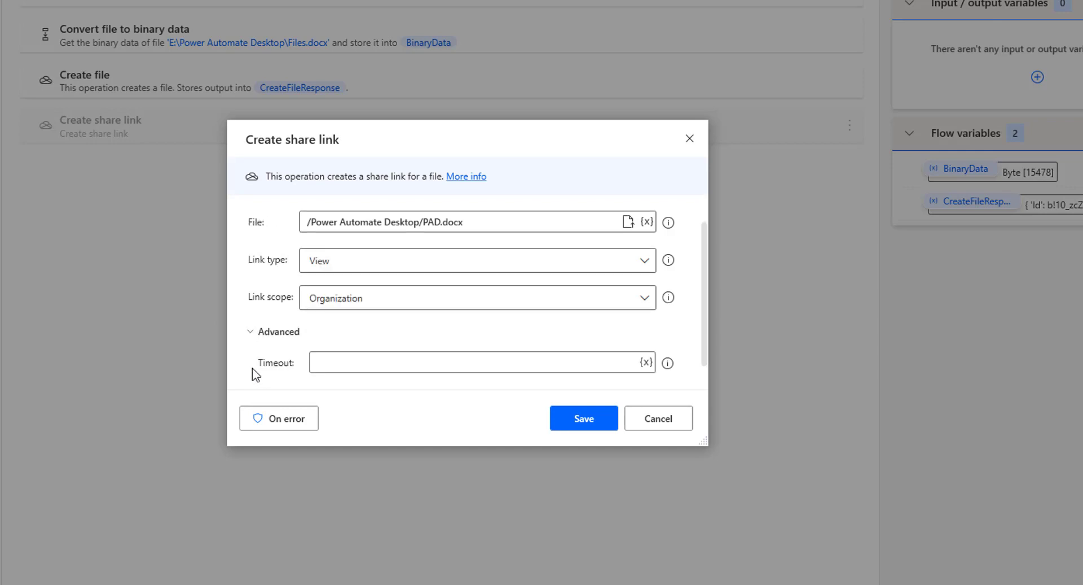
left_click(354, 362)
type("60")
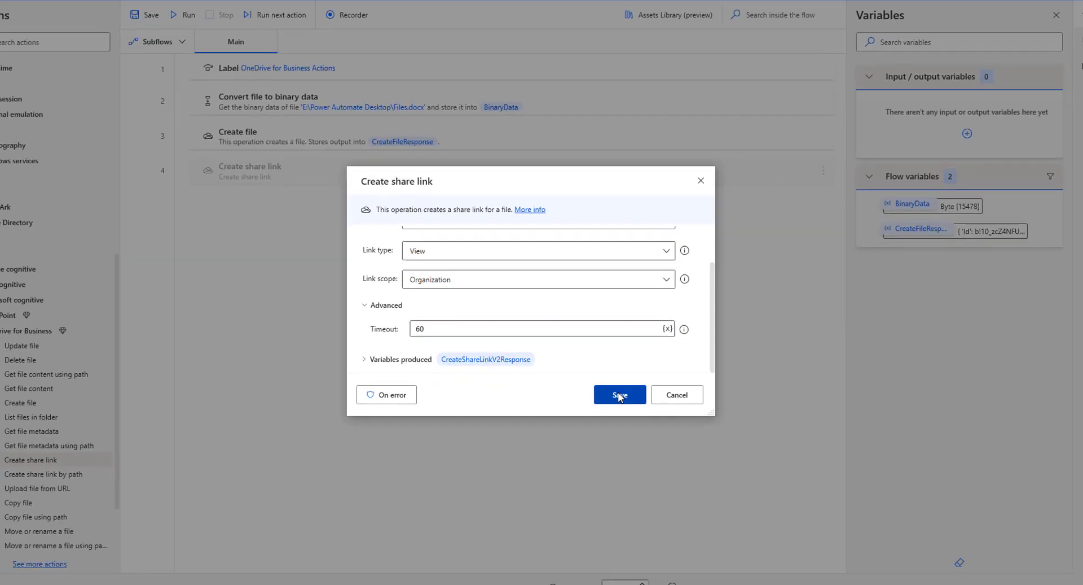
left_click(618, 394)
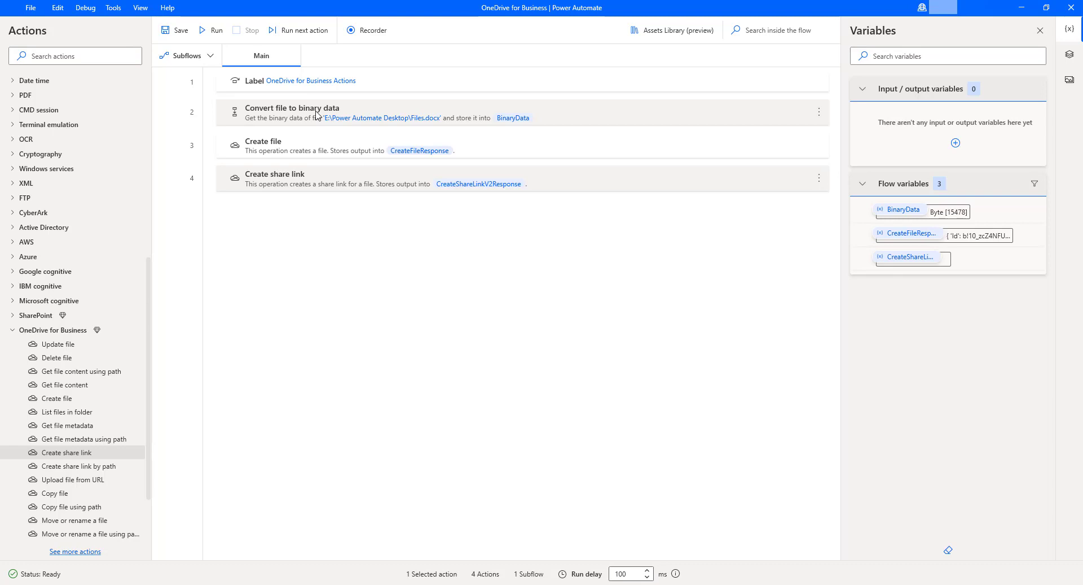
Disable the convert-to-binary and Create file steps in the flow.
left_click(323, 153, "ctrl")
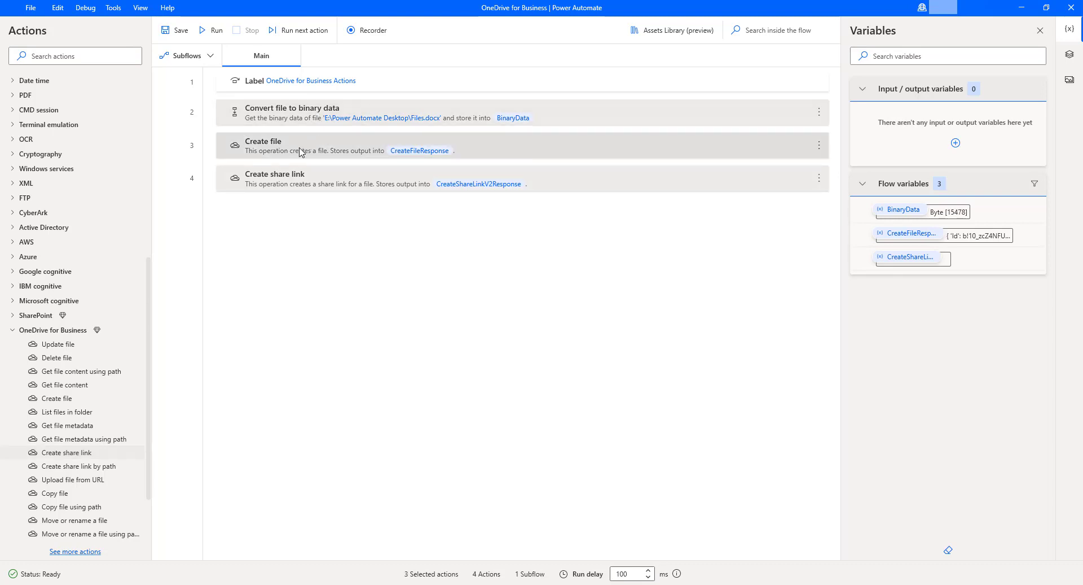
right_click(300, 151)
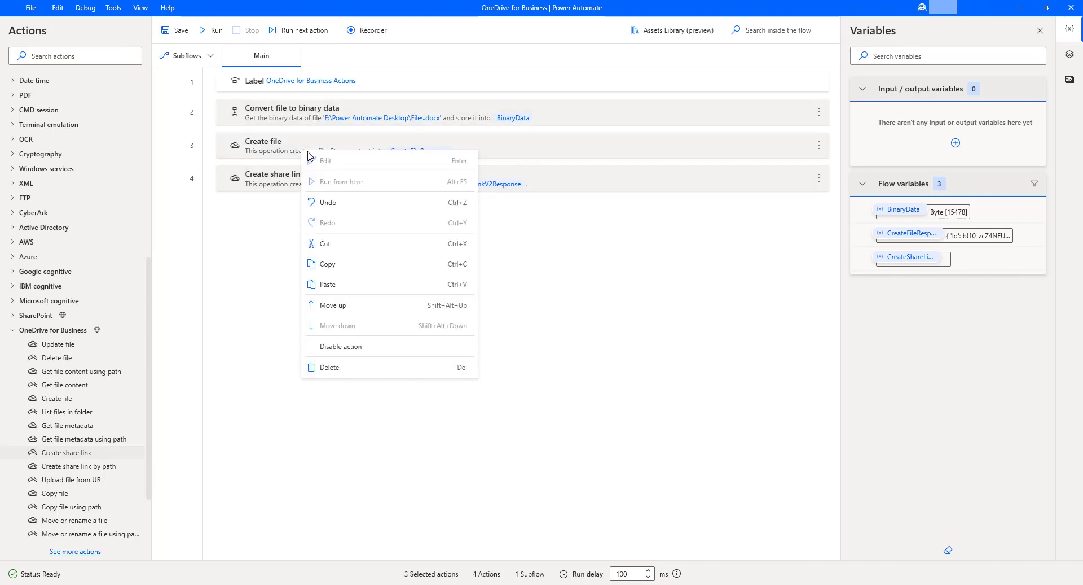
left_click(345, 346)
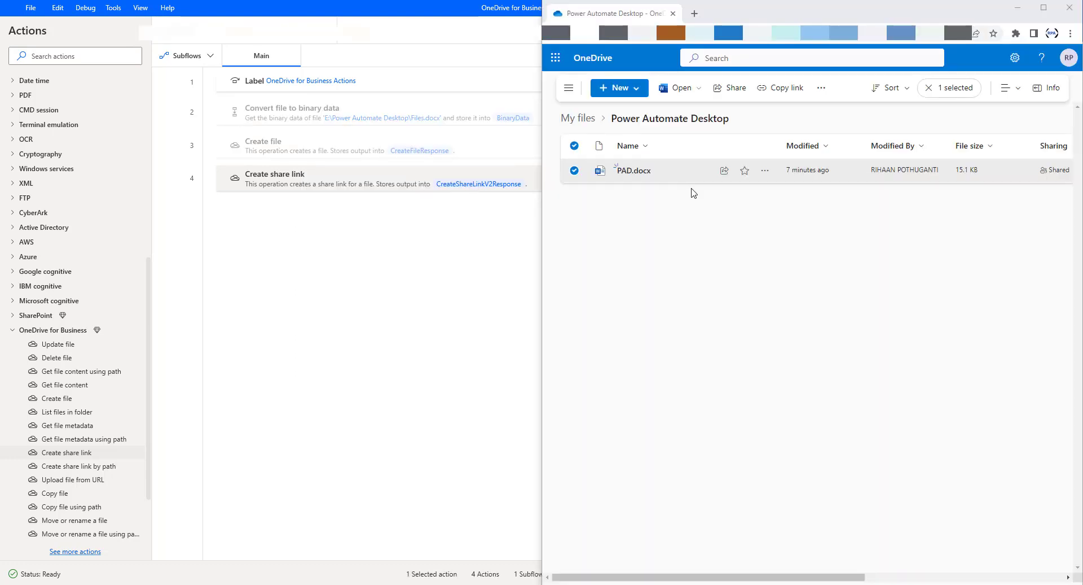
Maximize the OneDrive window and open Manage access for PAD.docx to remove sharing.
double_click(809, 16)
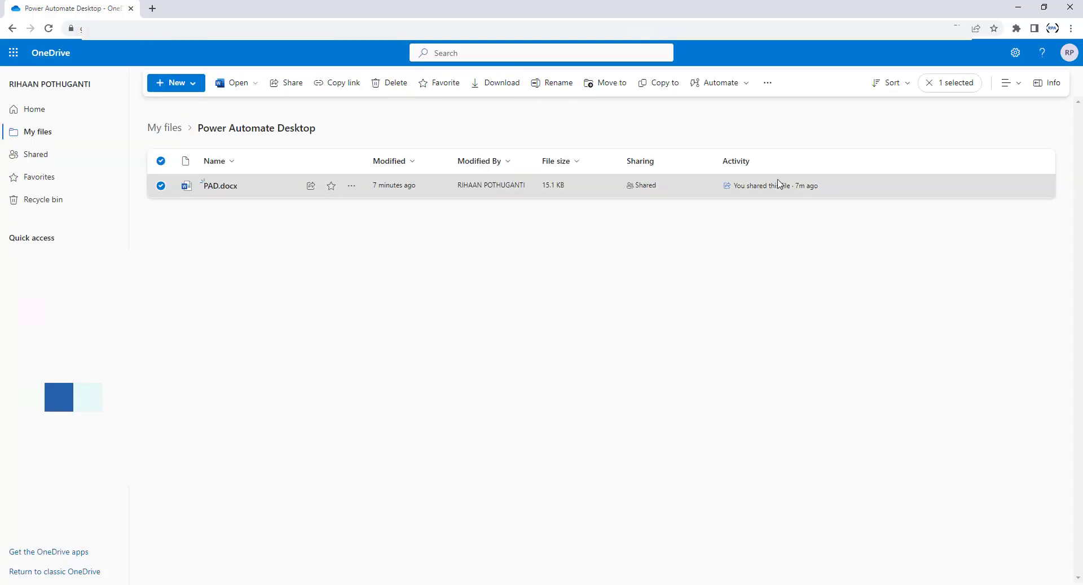
left_click(353, 189)
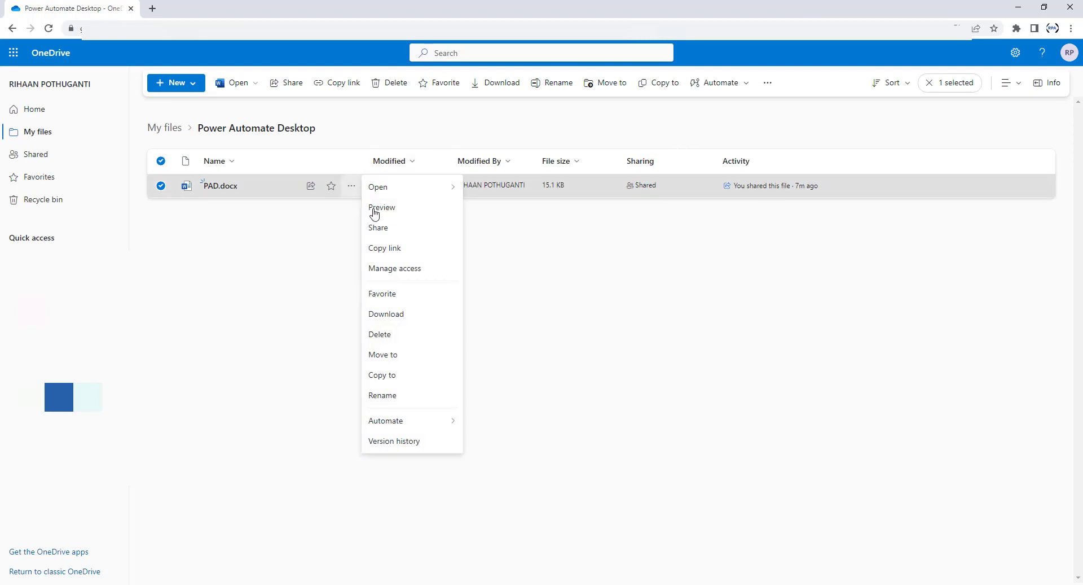
left_click(399, 274)
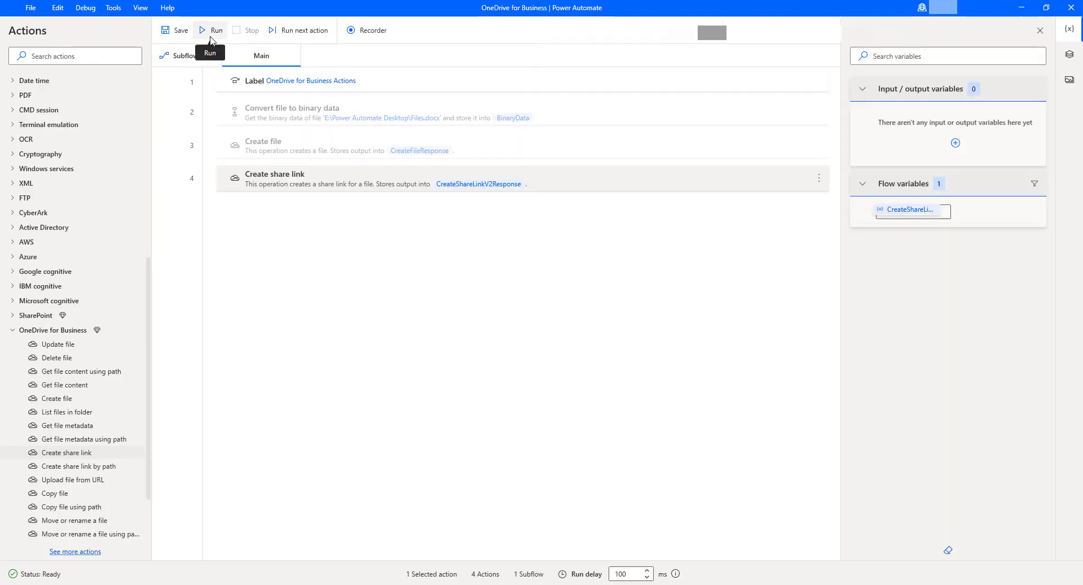
Run the flow, then bring the designer forward to see CreateShareLinkV2Response.
left_click(210, 30)
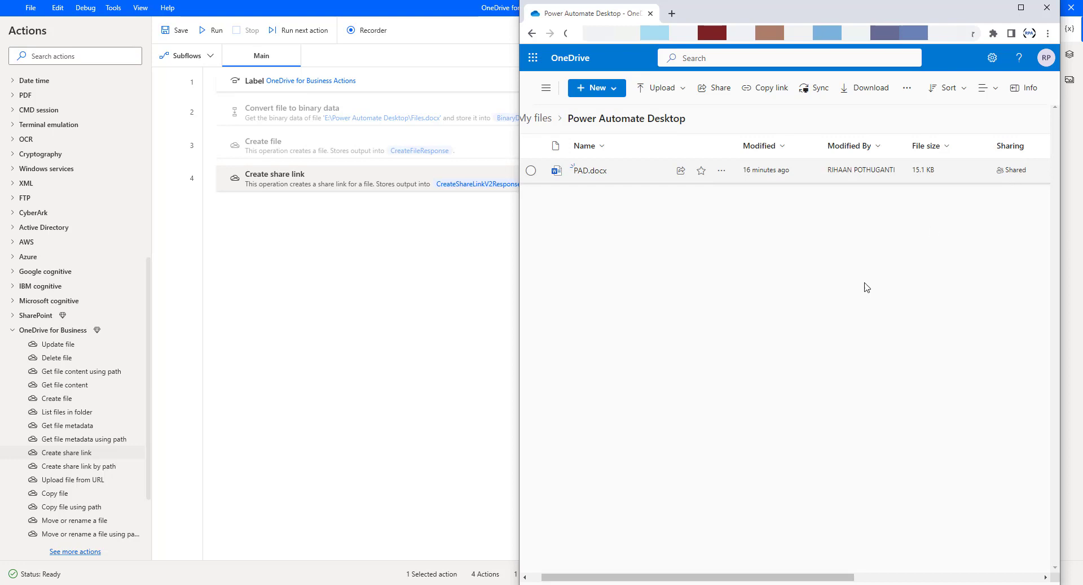
left_click(342, 199)
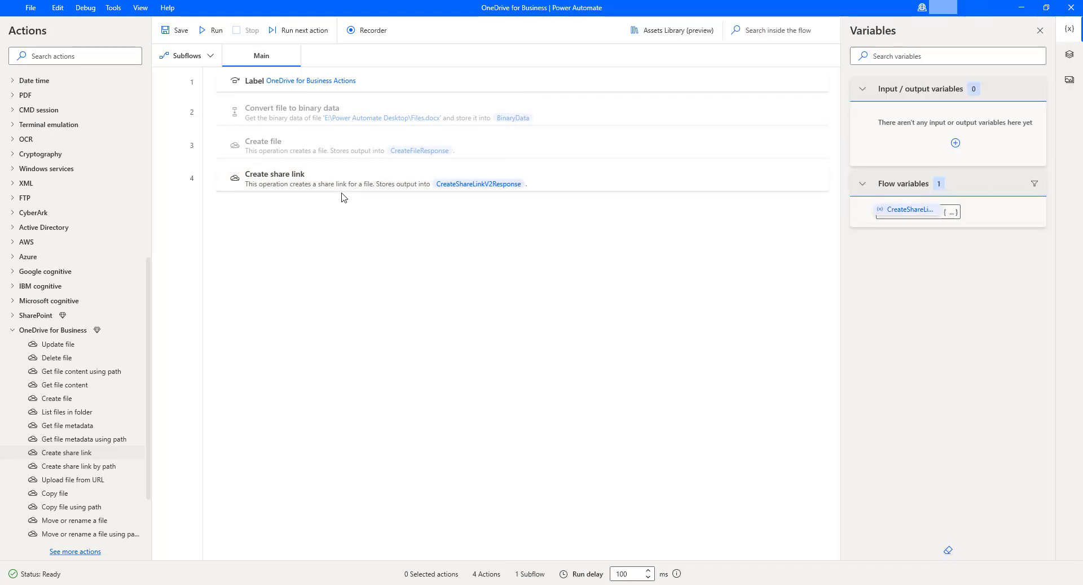
double_click(909, 211)
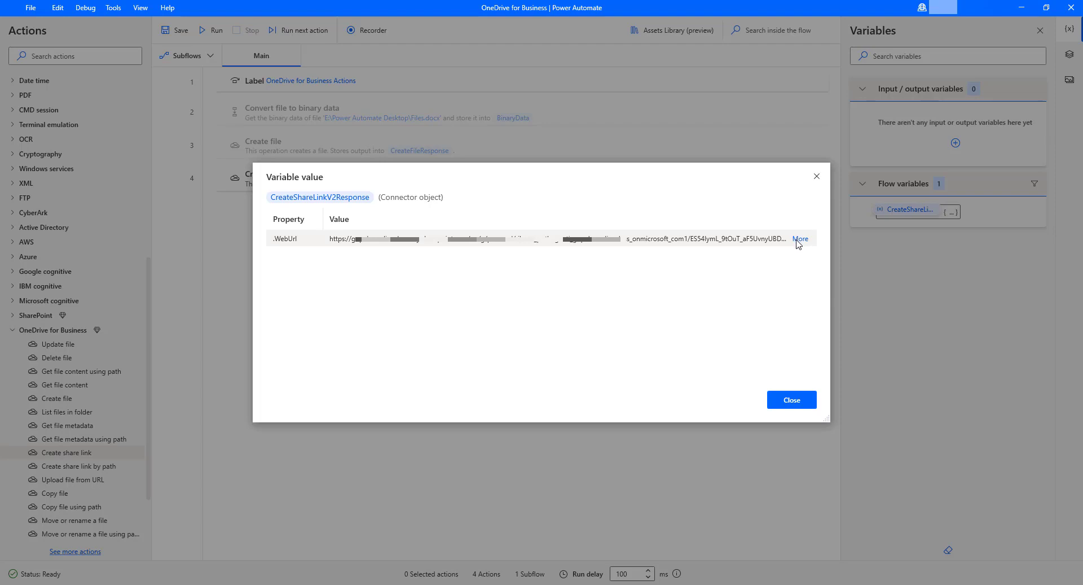
key("Escape")
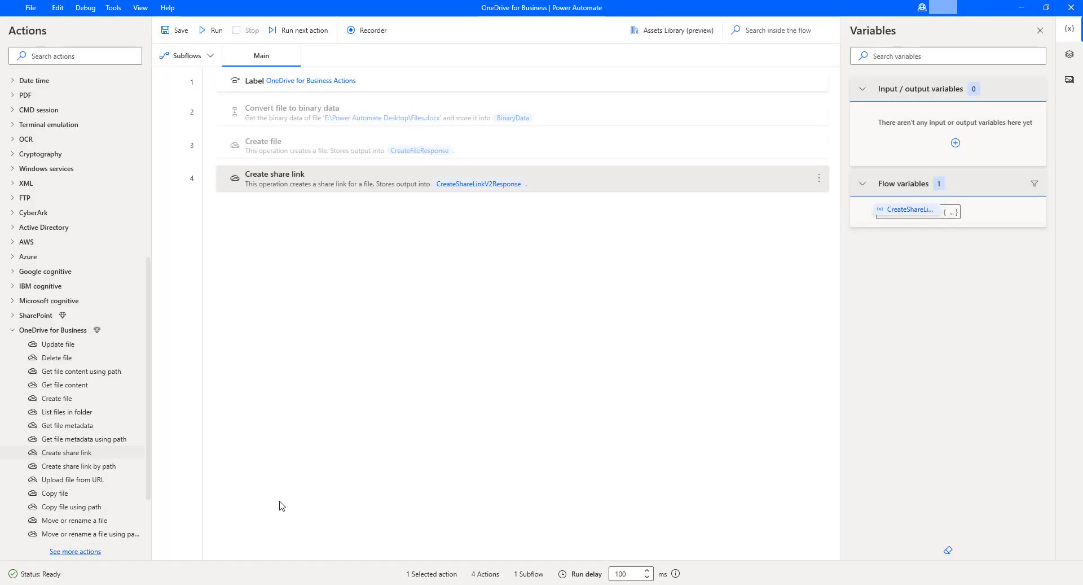
mouse_move(68, 584)
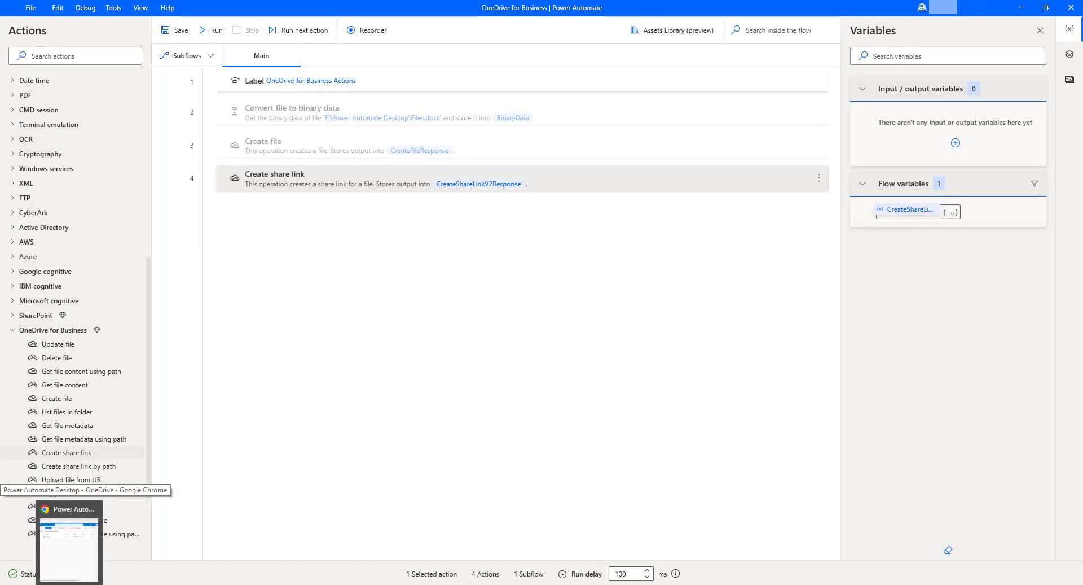
Open the copied WebUrl in a Chrome private window, then return to Power Automate Desktop.
key("ctrl+shift+n")
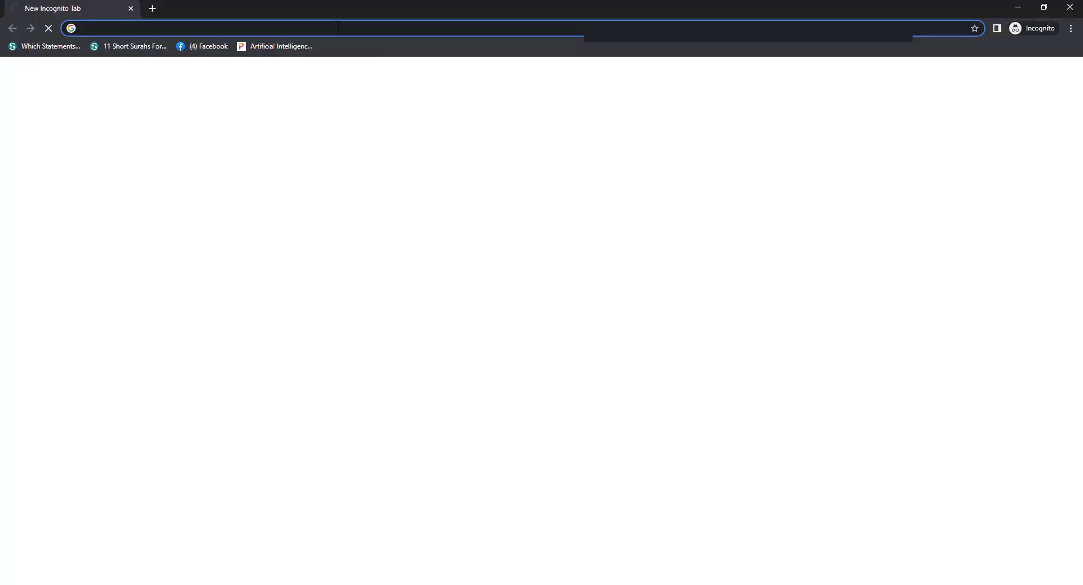
key("ctrl+v")
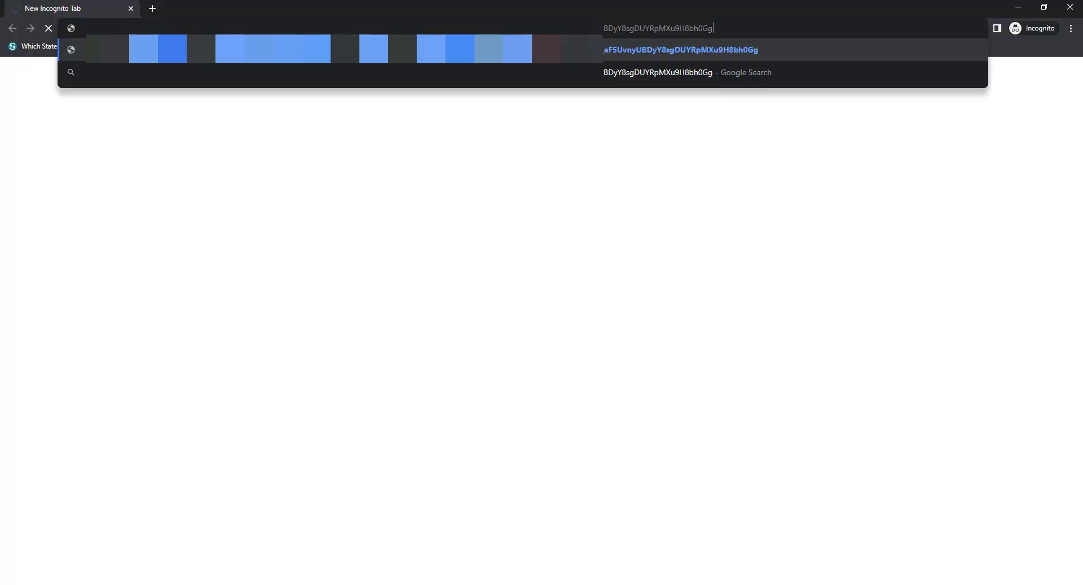
key("Return")
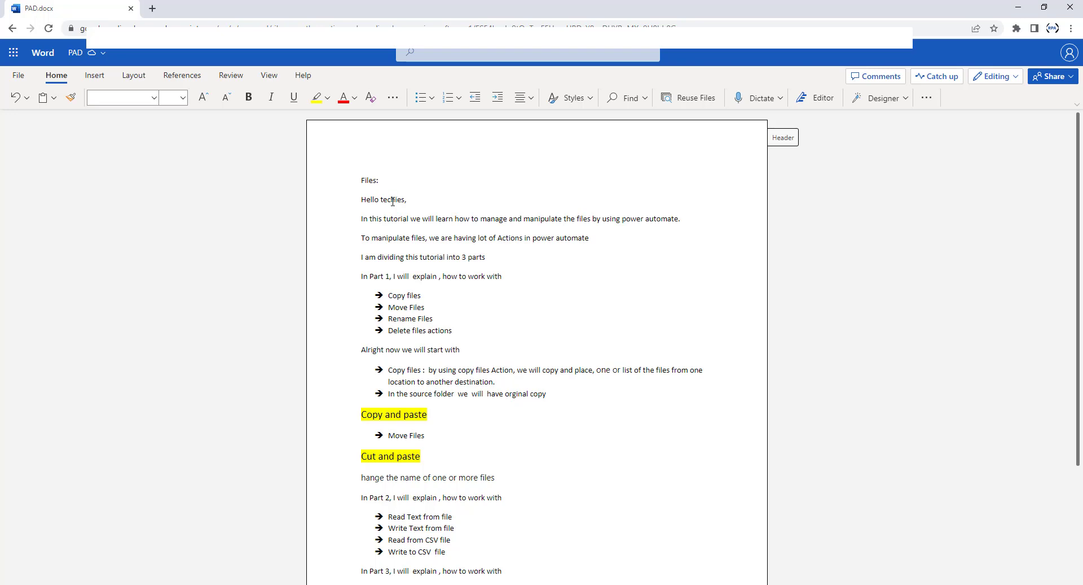
key("alt+Tab")
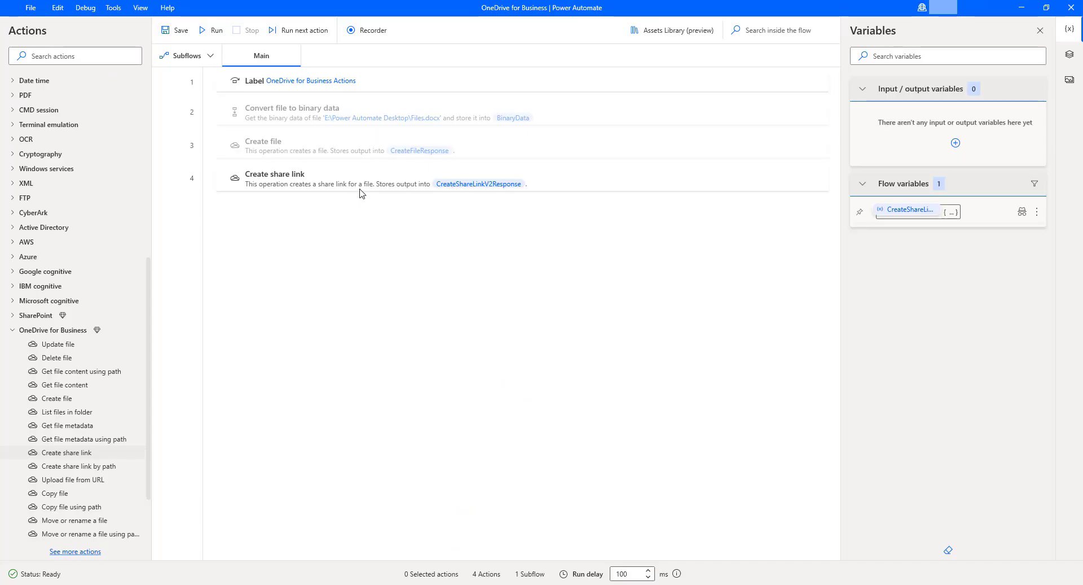
Change action 4 Create share link's link type from View to Edit and save it.
left_click(361, 187)
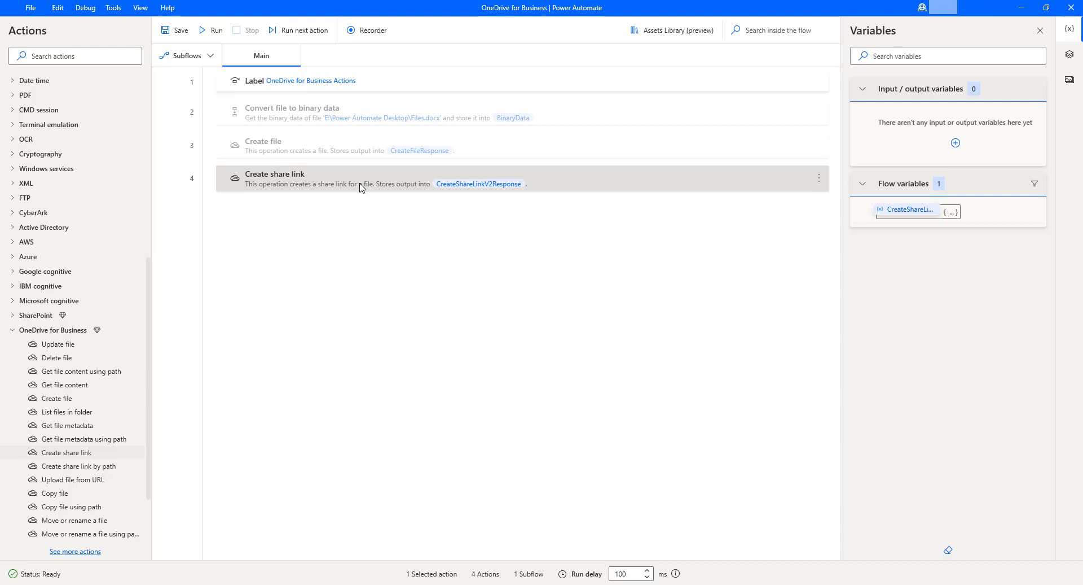
double_click(361, 187)
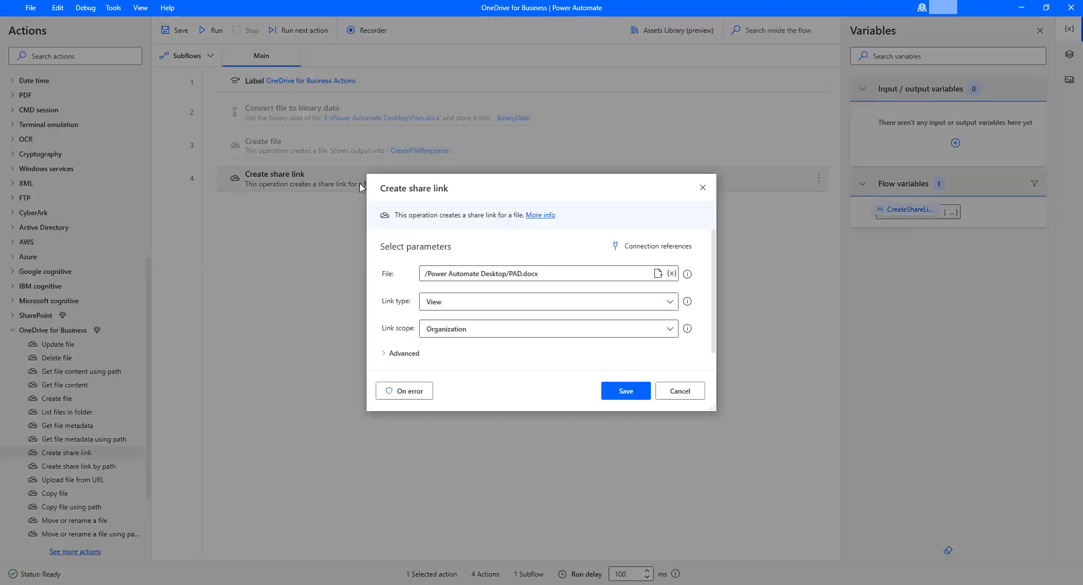
left_click(457, 308)
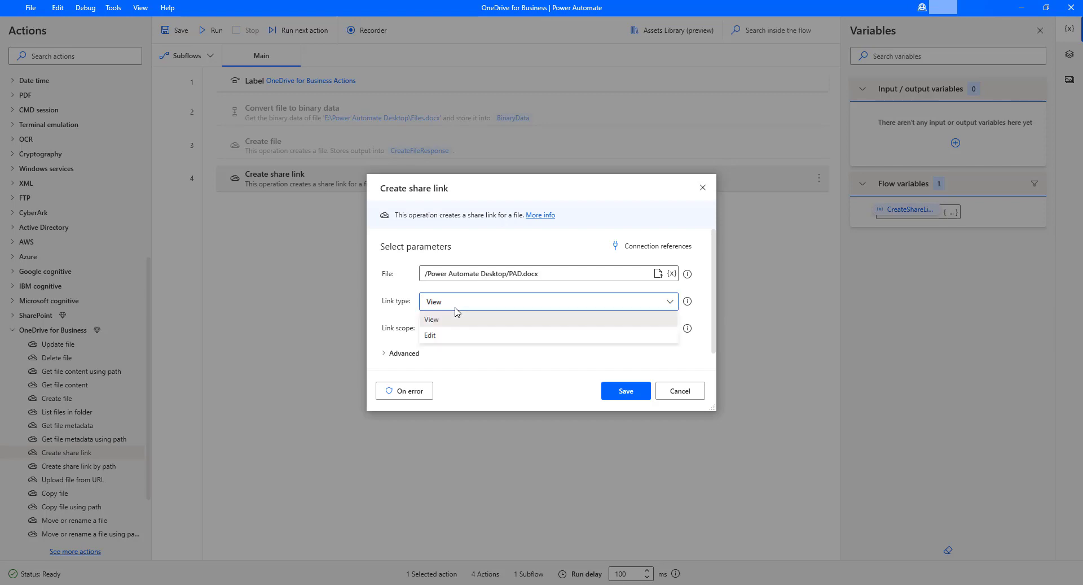
left_click(449, 335)
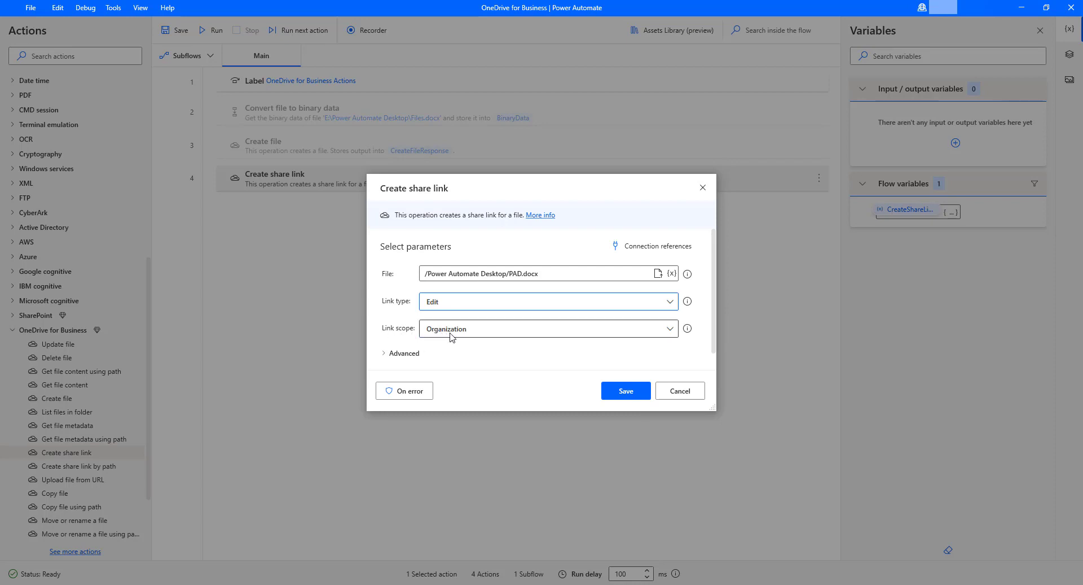
left_click(625, 393)
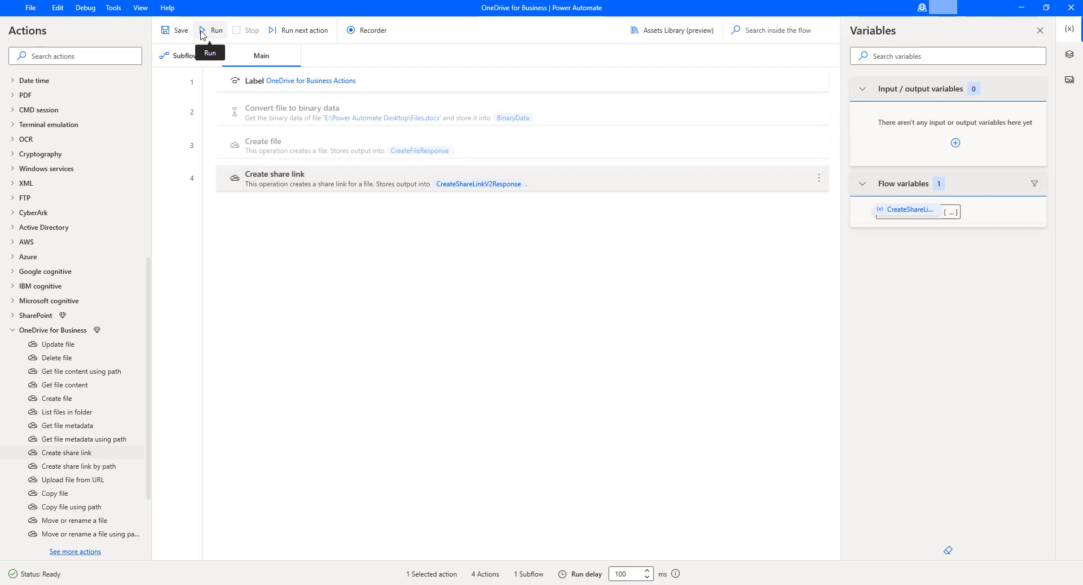
Rerun the flow, check the new CreateShareLinkV2Response WebUrl, and open PAD.docx from it in Chrome.
left_click(202, 35)
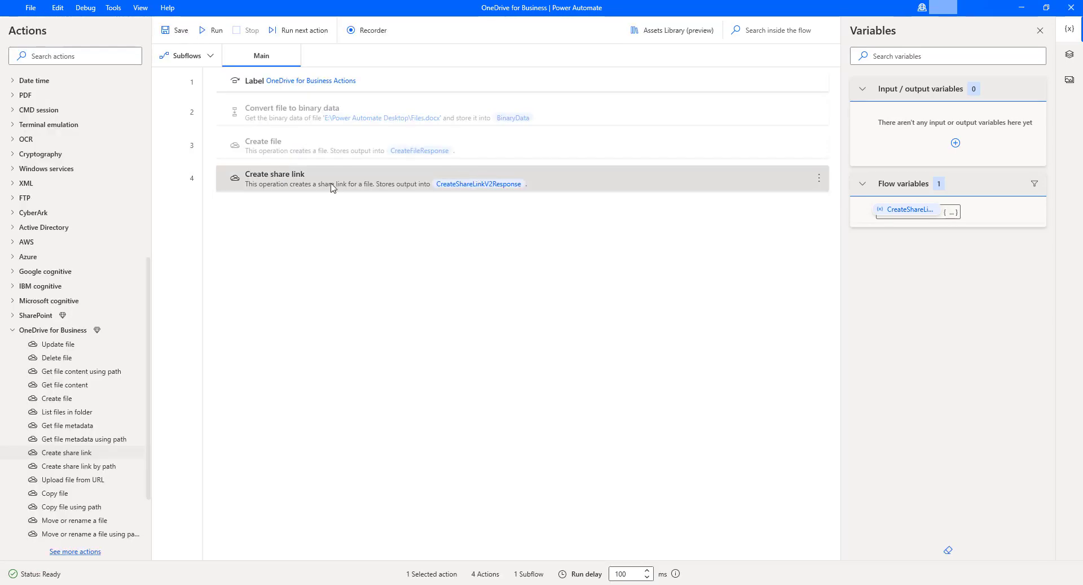
double_click(906, 210)
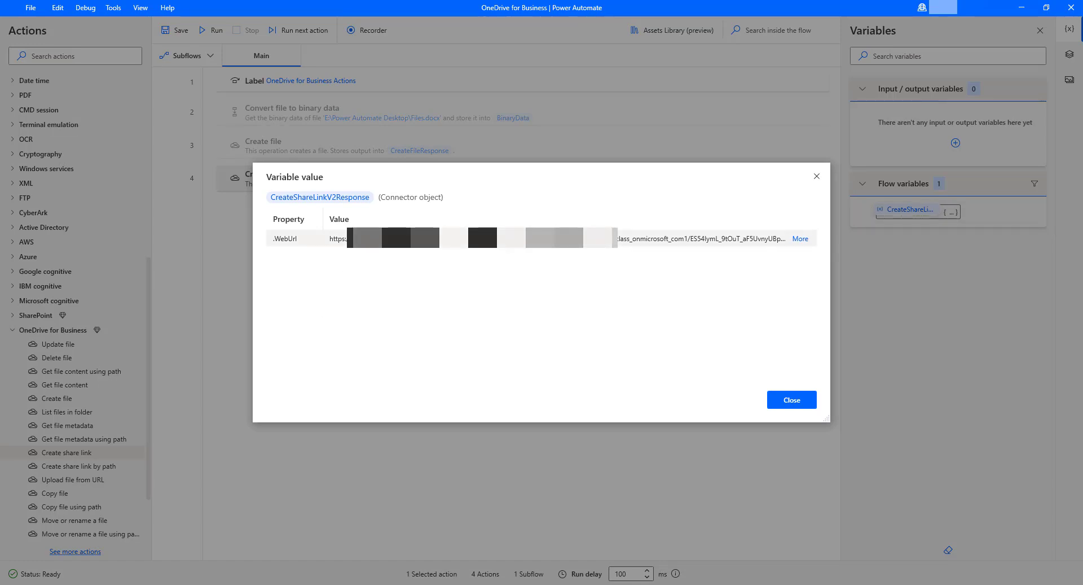
key("Escape")
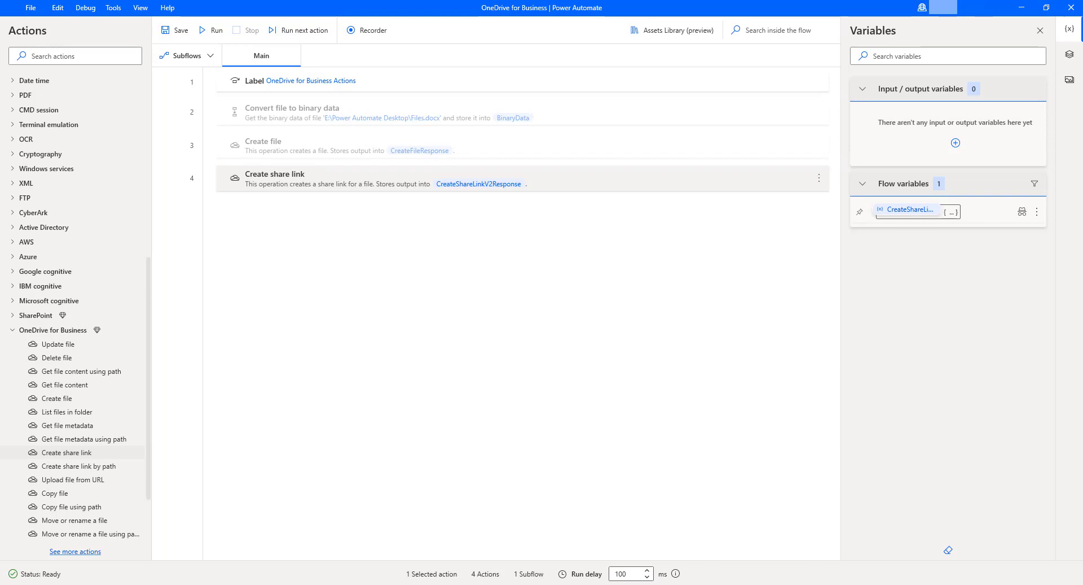
mouse_move(63, 579)
left_click(129, 545)
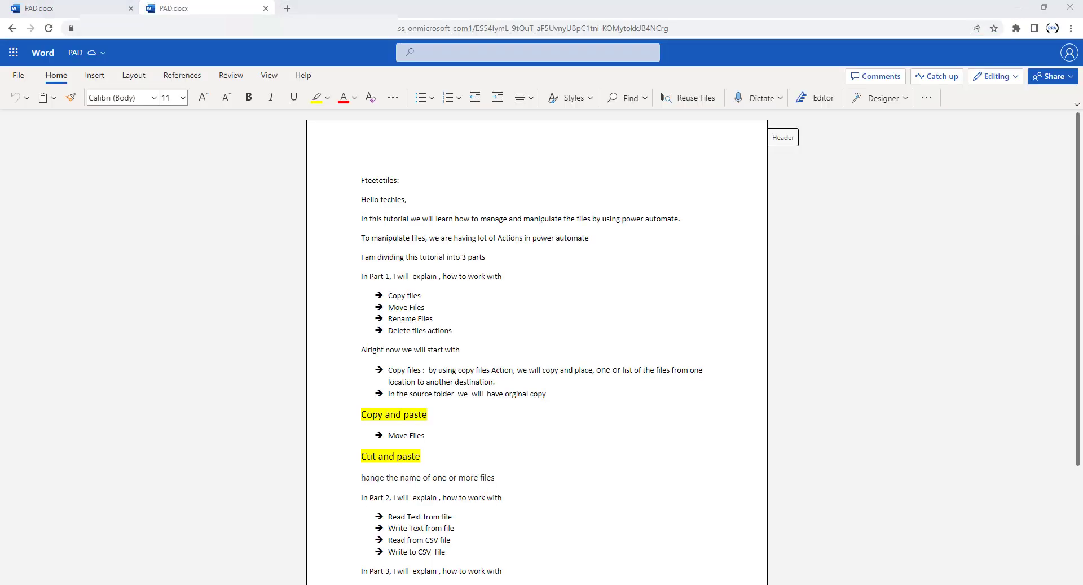
Replace PAD.docx's first line with 'Nvnvnvn' in Word for the web, then return to Power Automate Desktop.
left_click(376, 180)
key("ctrl+z")
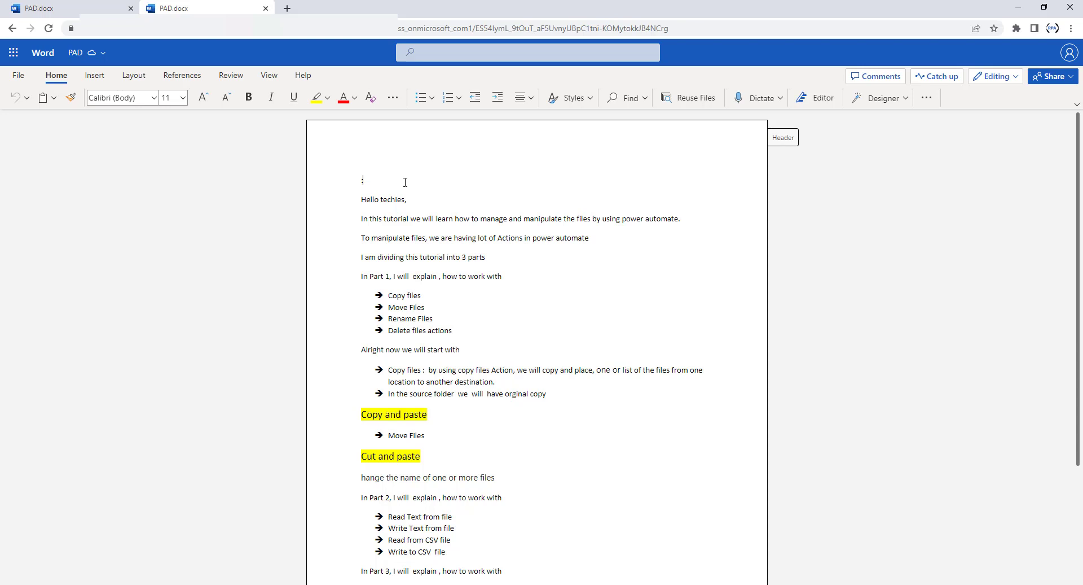
key("ctrl+z")
key("ctrl+z")
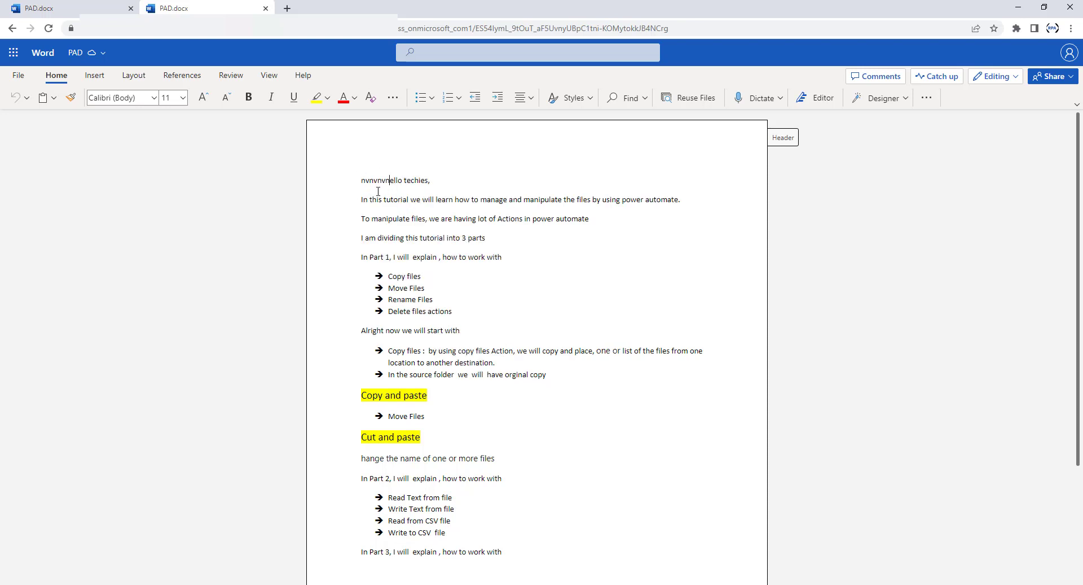
key("Return")
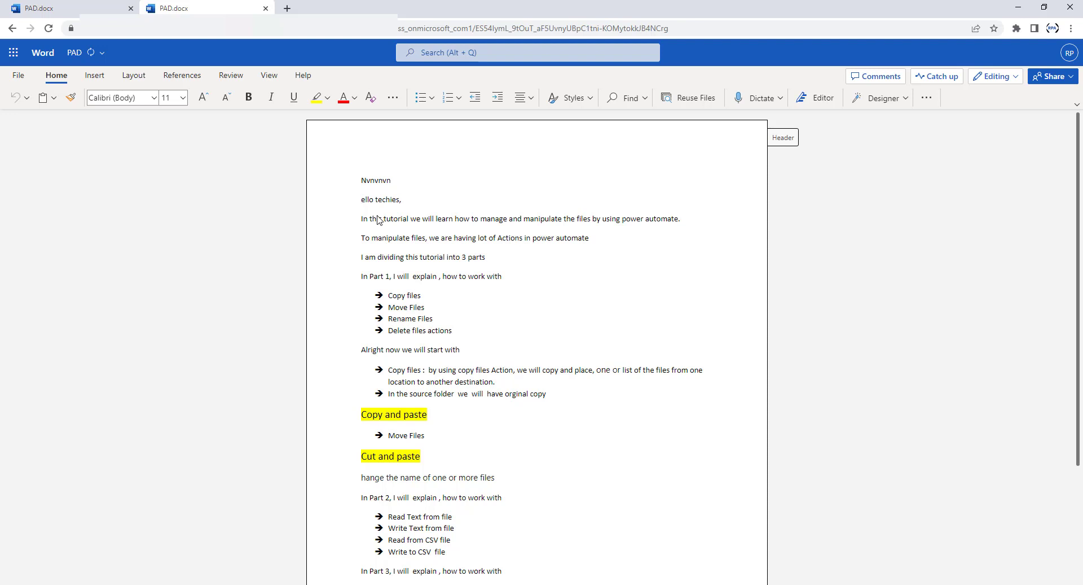
key("alt+Tab")
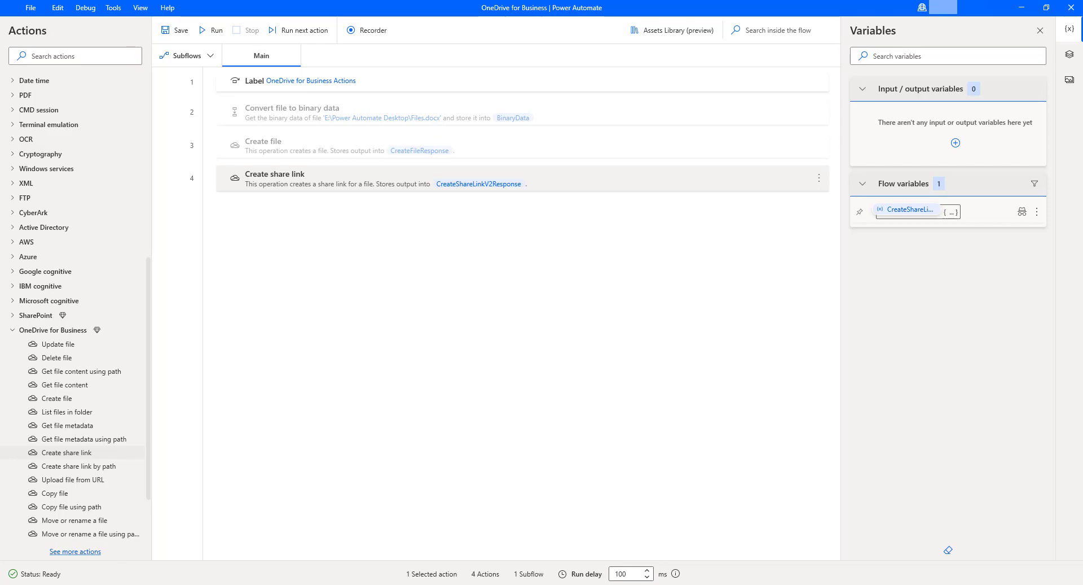
Check that PAD.docx's Manage access Links tab in OneDrive lists one edit and one view link.
left_click(124, 558)
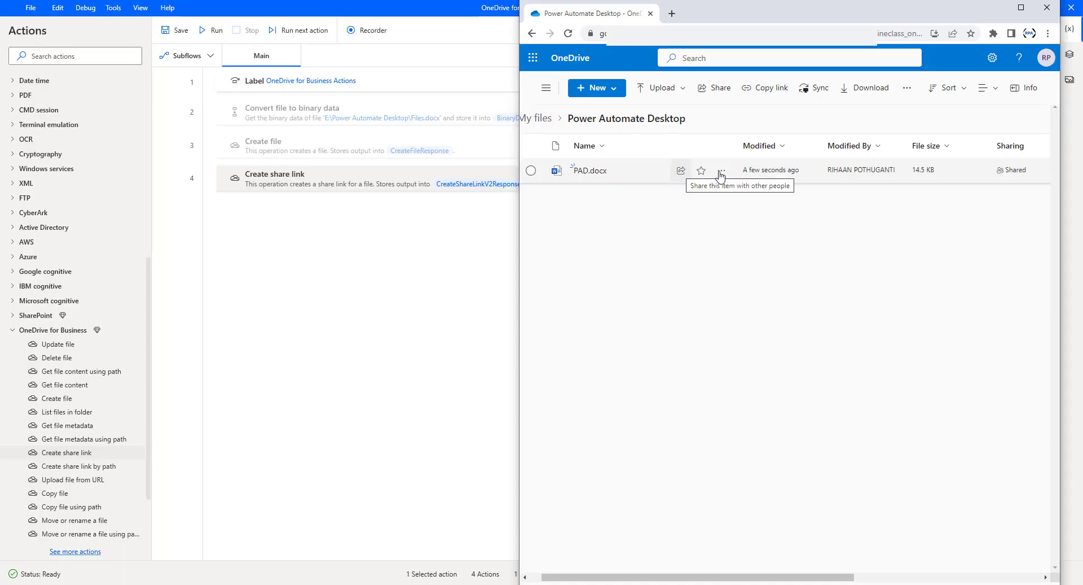
left_click(721, 172)
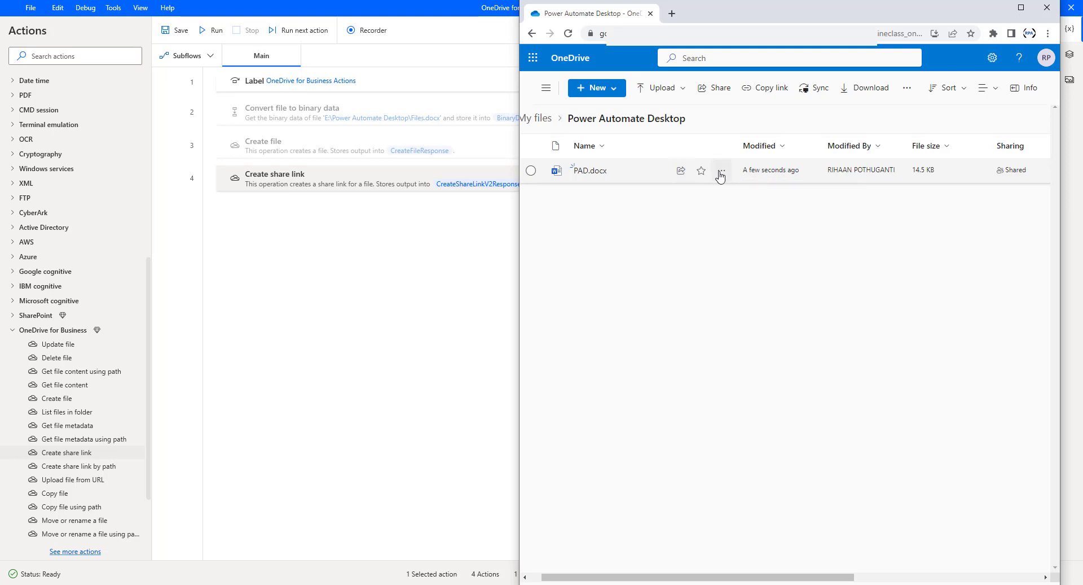
left_click(721, 172)
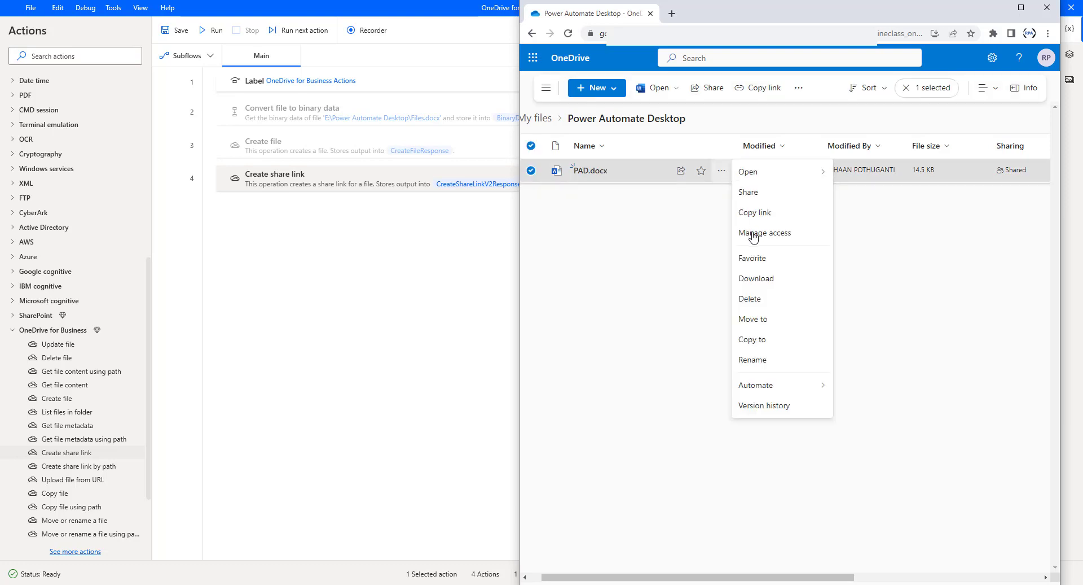
left_click(756, 250)
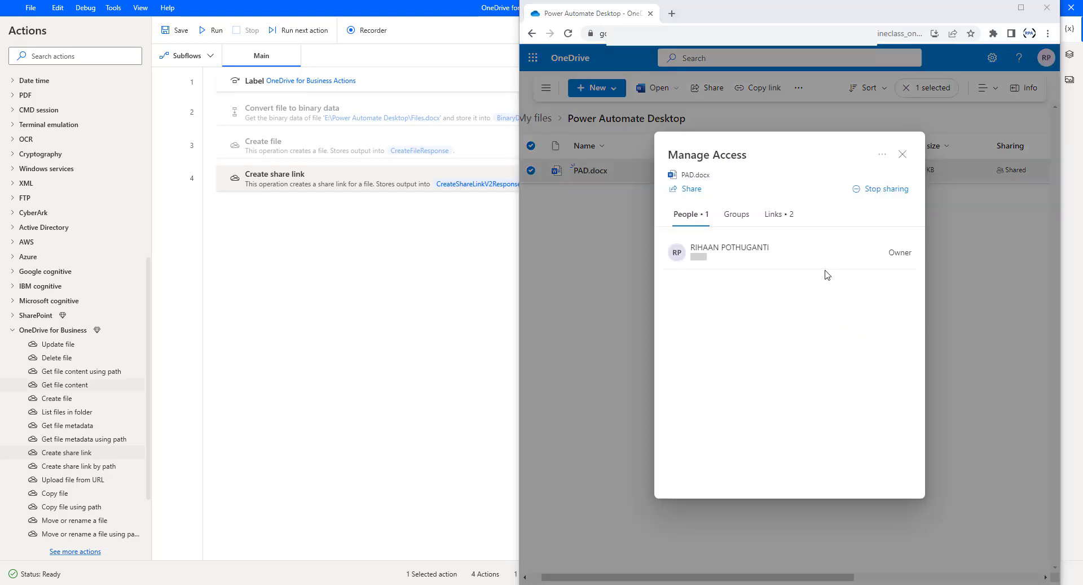
left_click(784, 216)
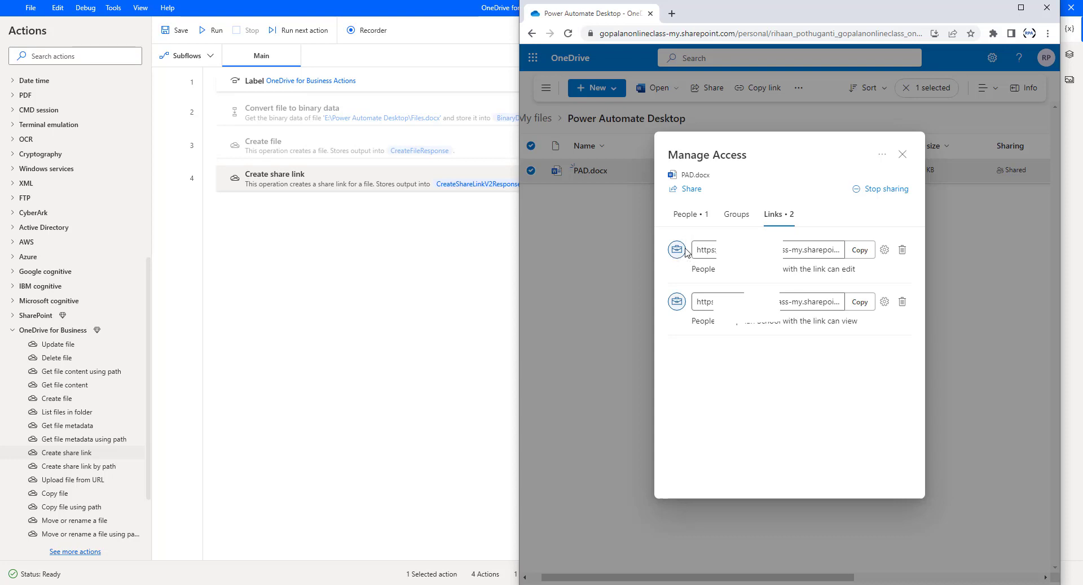
left_click(416, 263)
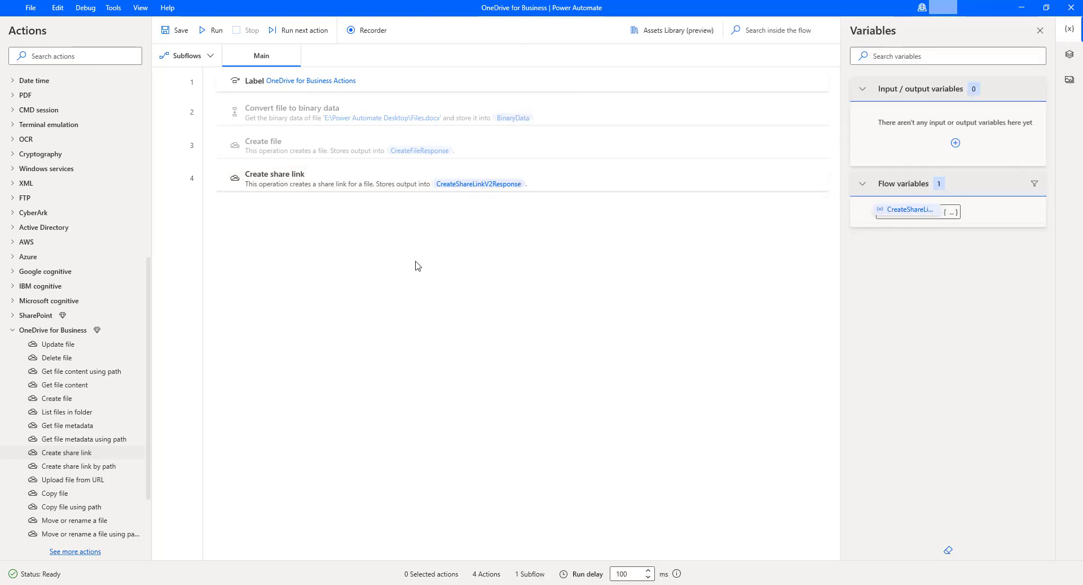